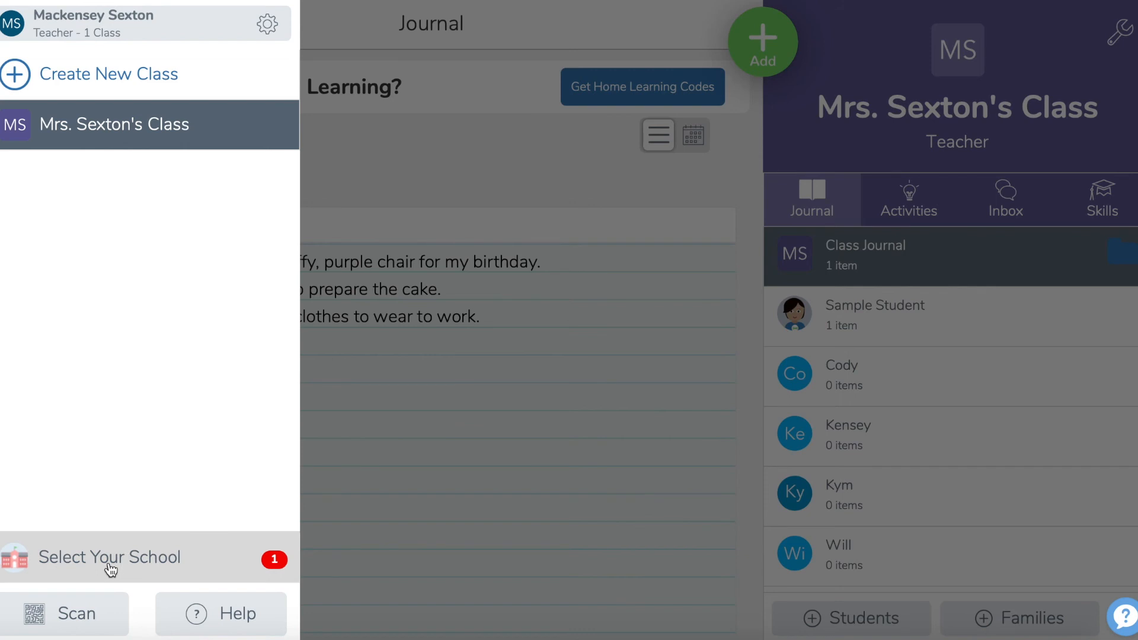
Step: Create a new class named Homeroom with 4th as the grade level
left_click(84, 71)
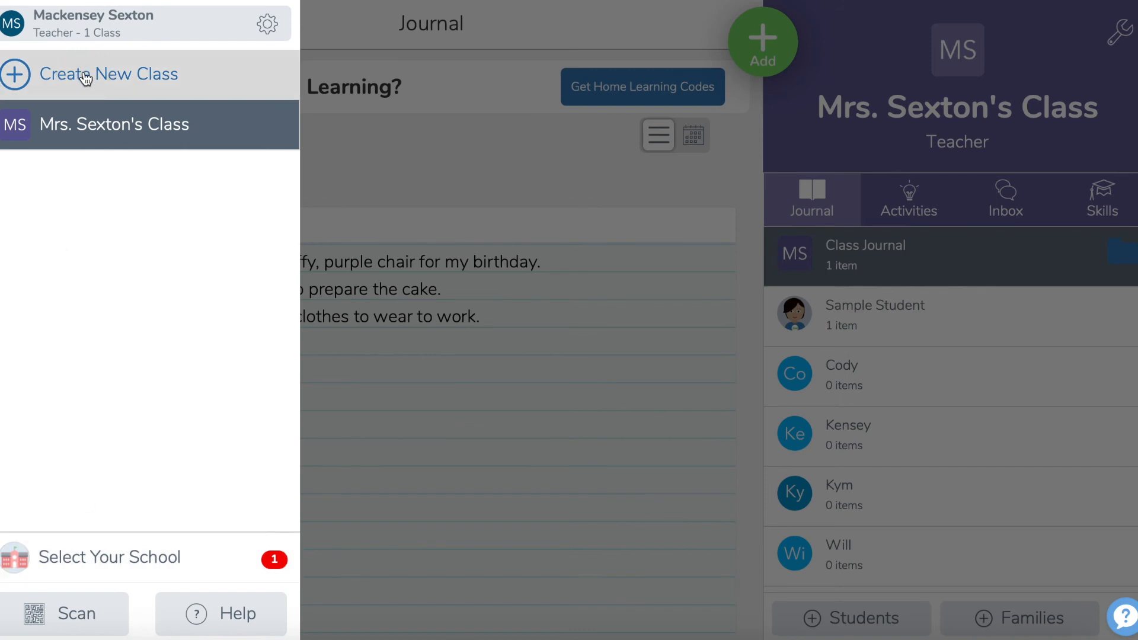
type("Homeroom")
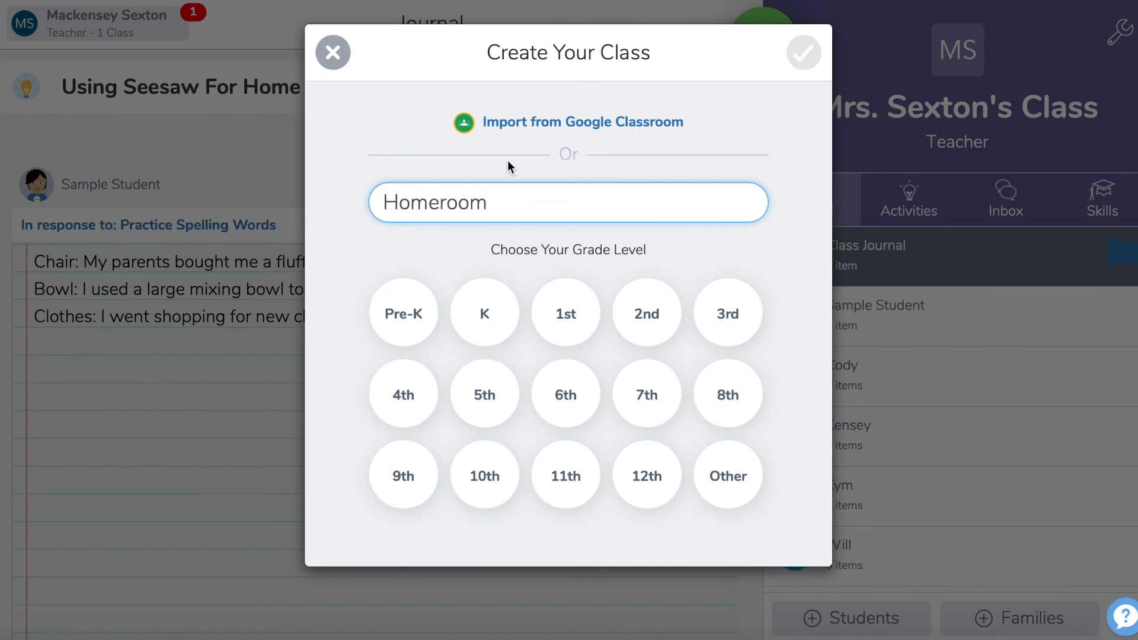
left_click(393, 408)
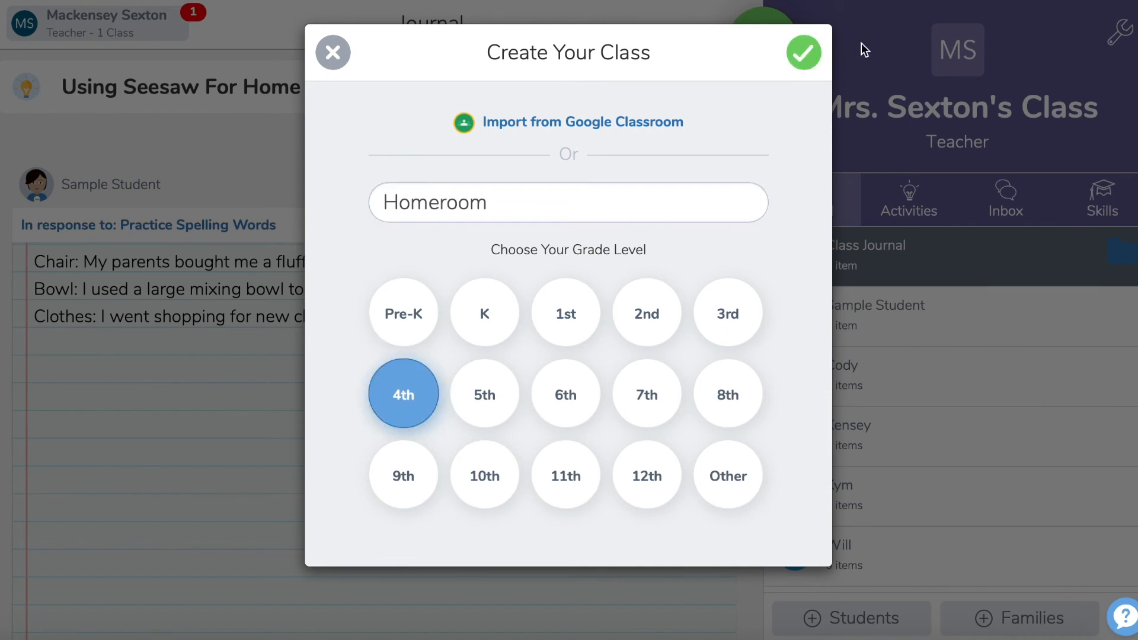
left_click(811, 56)
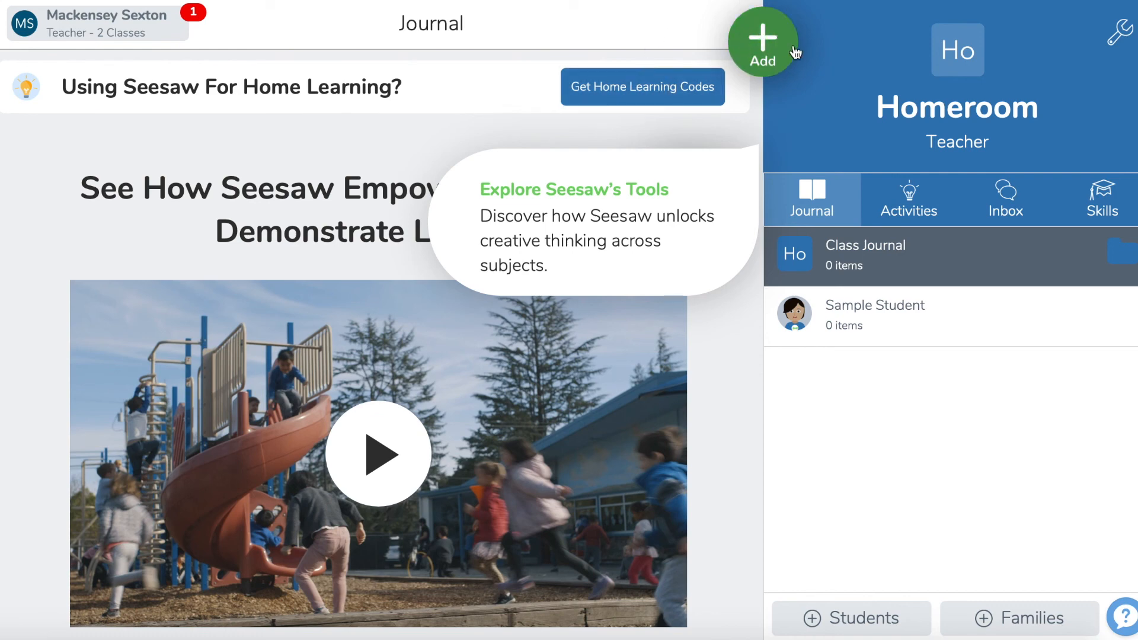
Step: From the class settings, review the instructions for students signing in with a Google account or email address
left_click(762, 51)
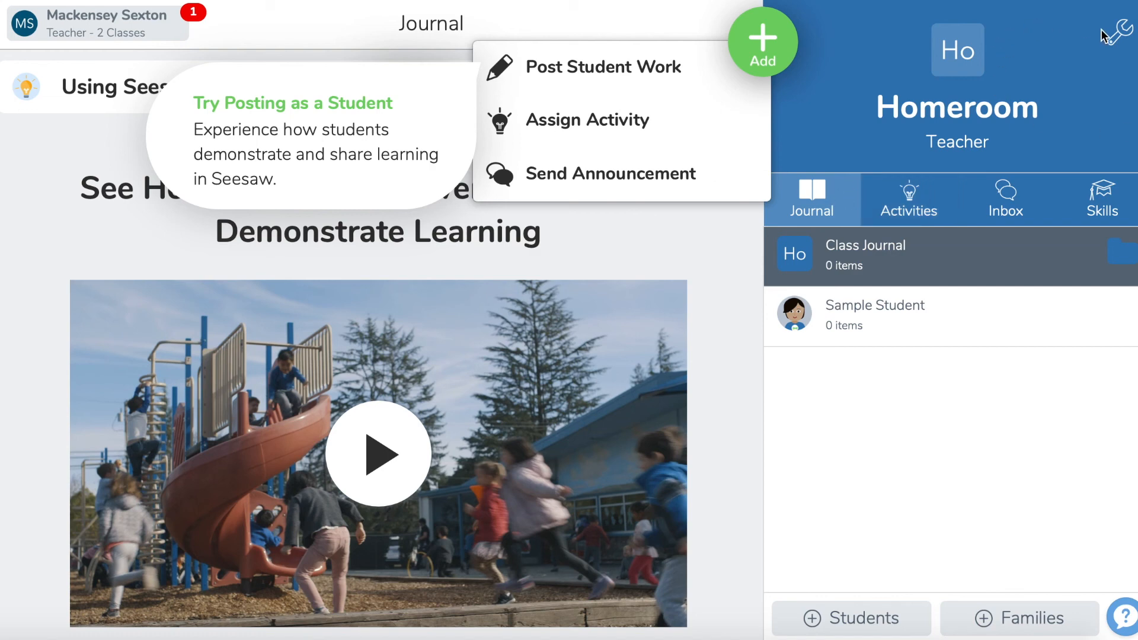
left_click(1120, 40)
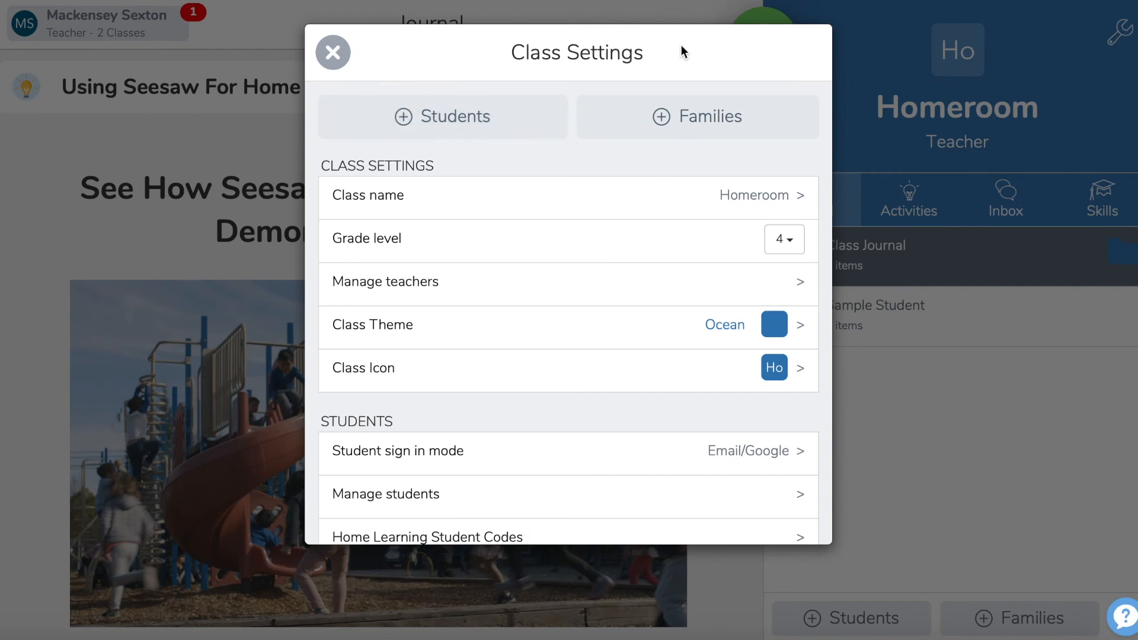
left_click(521, 113)
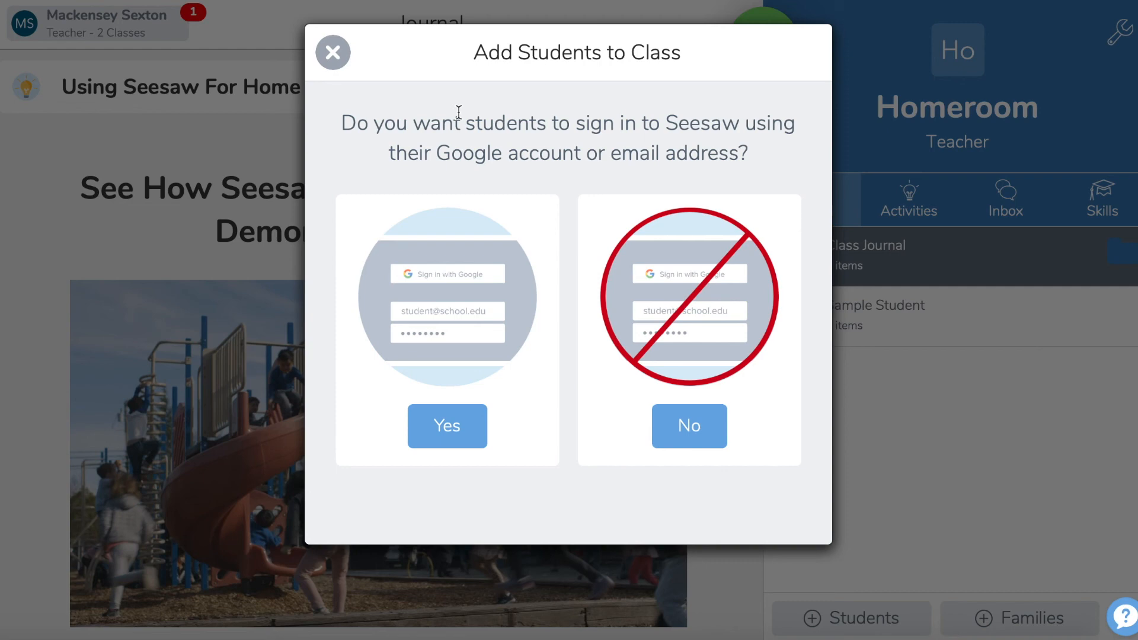
left_click(443, 445)
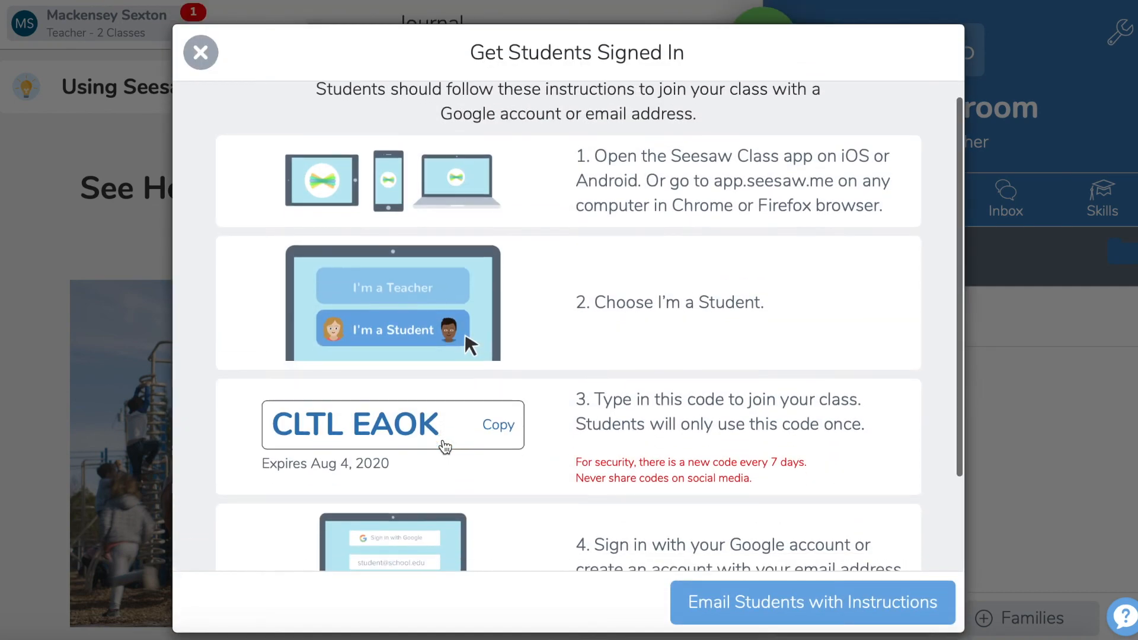
scroll(444, 446, "down", 2)
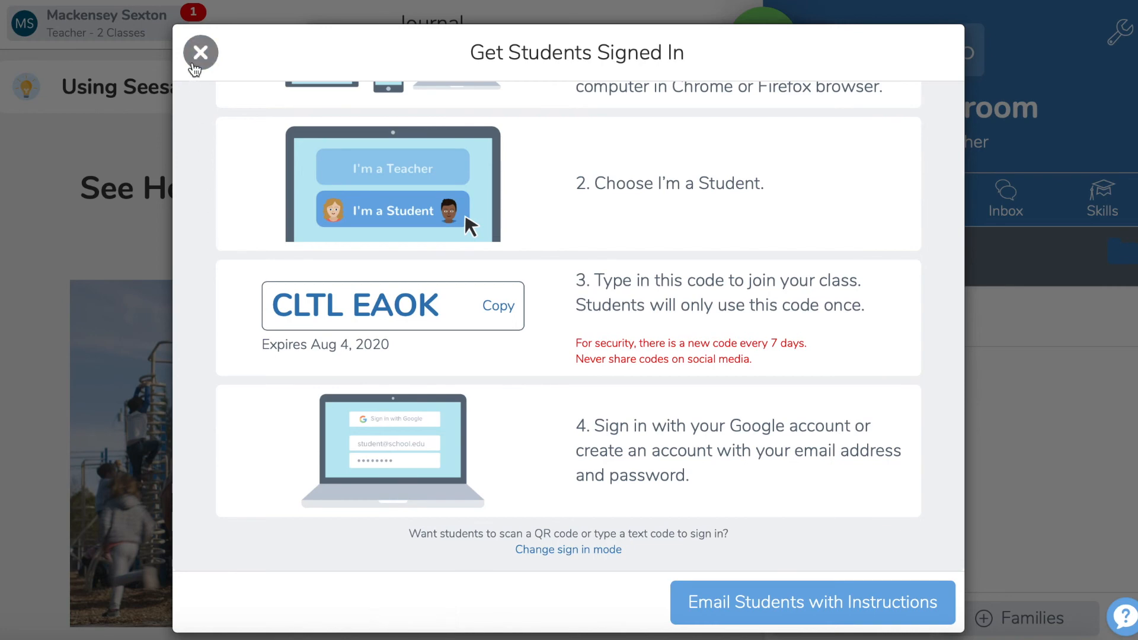
left_click(201, 52)
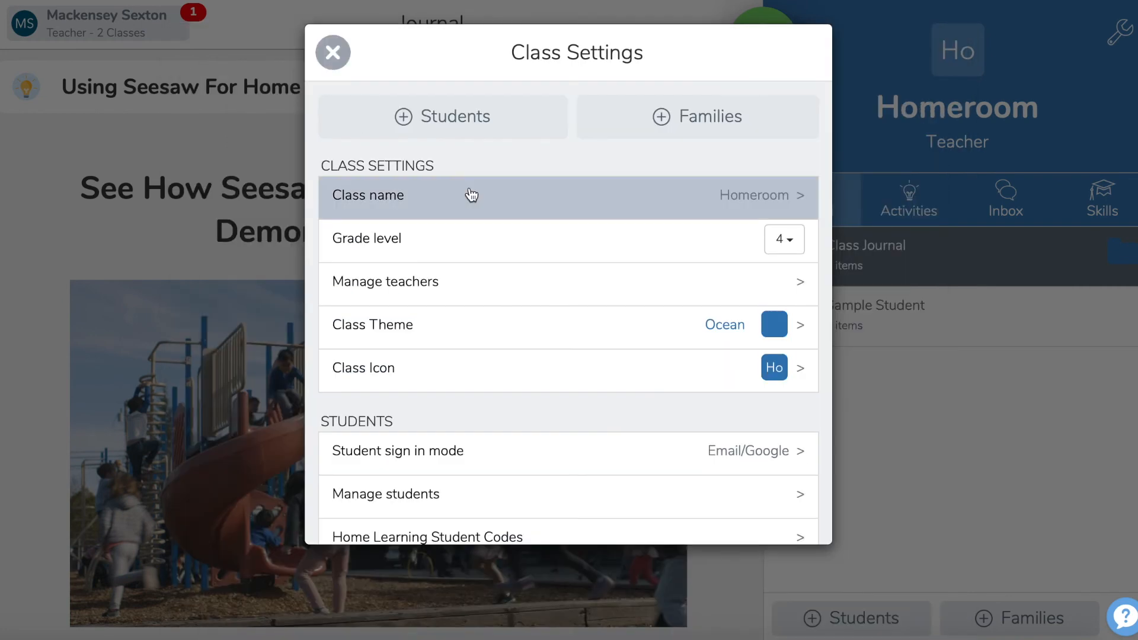
Step: Start adding students to the class without Google or email sign-in, choosing 1:1 Devices
left_click(476, 130)
left_click(675, 426)
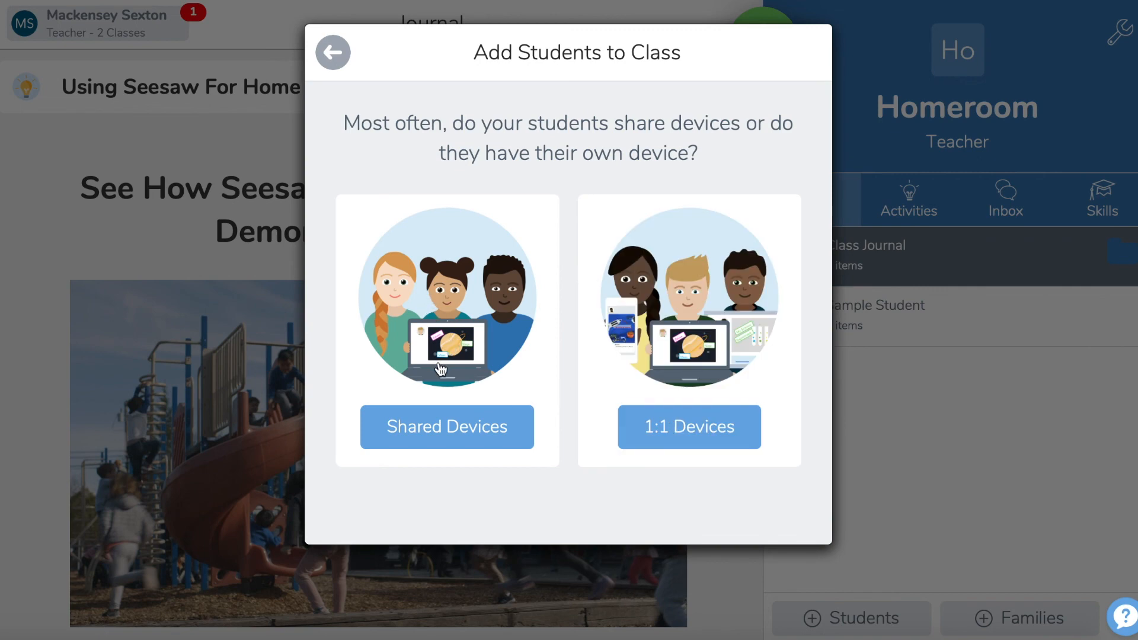
left_click(675, 435)
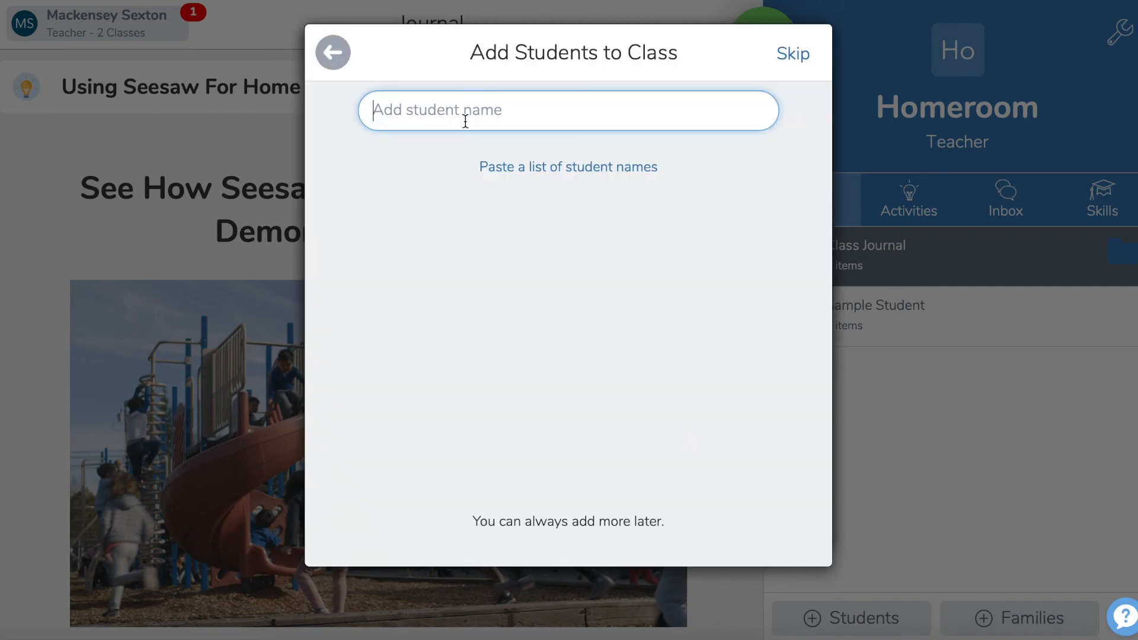
Step: Enter the first names of four students and add them to the Homeroom class
type("Kensey")
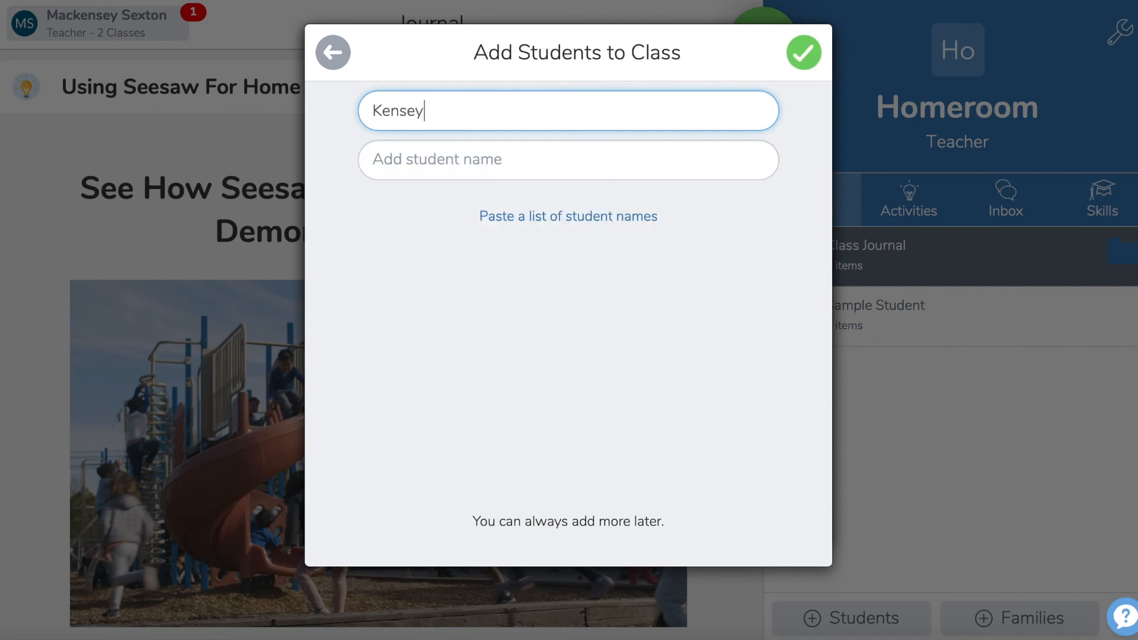
left_click(476, 147)
type("Cody")
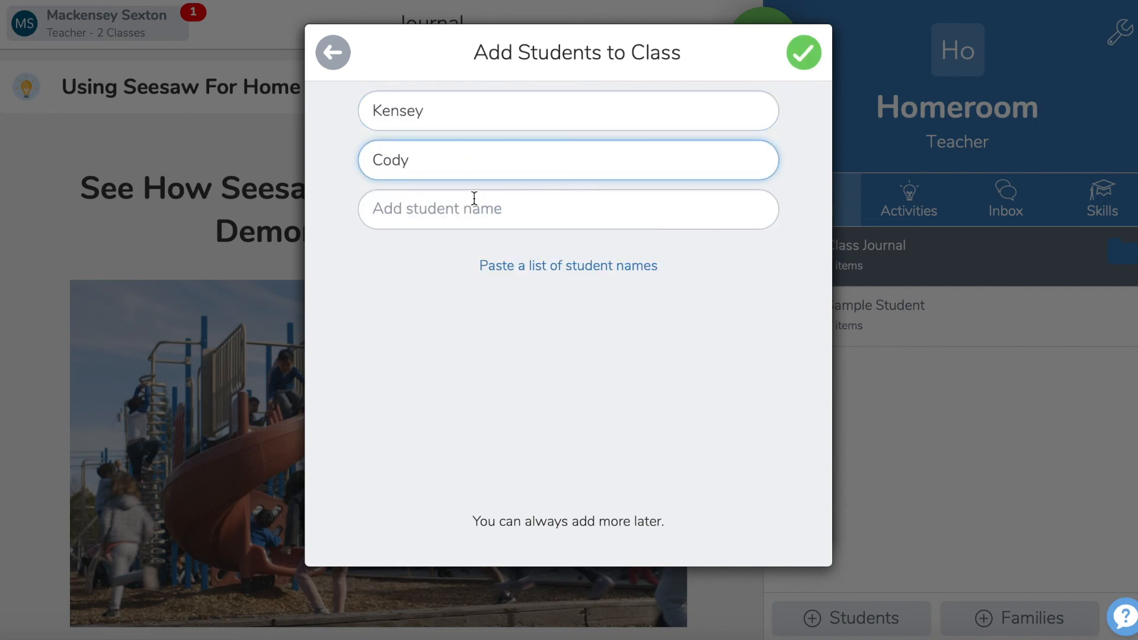
left_click(474, 198)
type("Ashtyn")
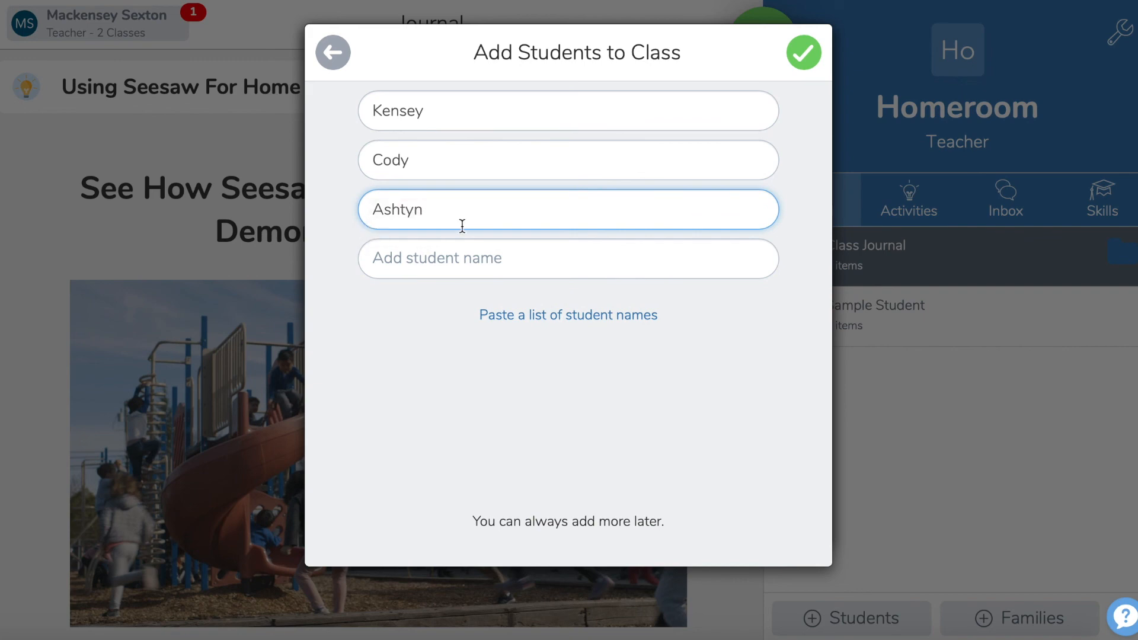
left_click(445, 262)
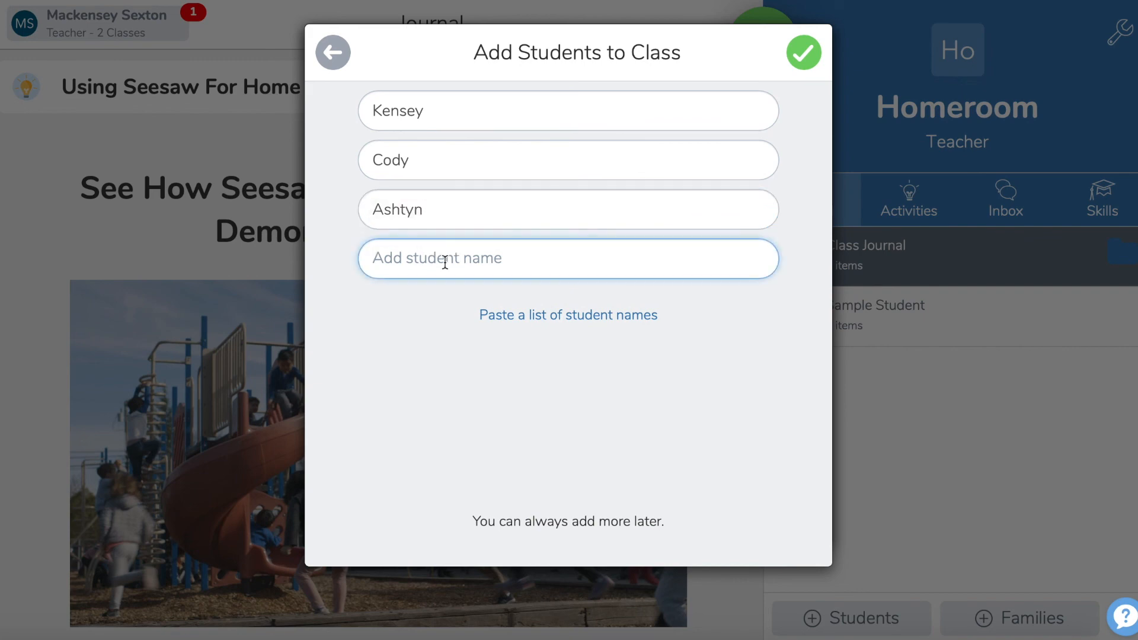
type("Kym")
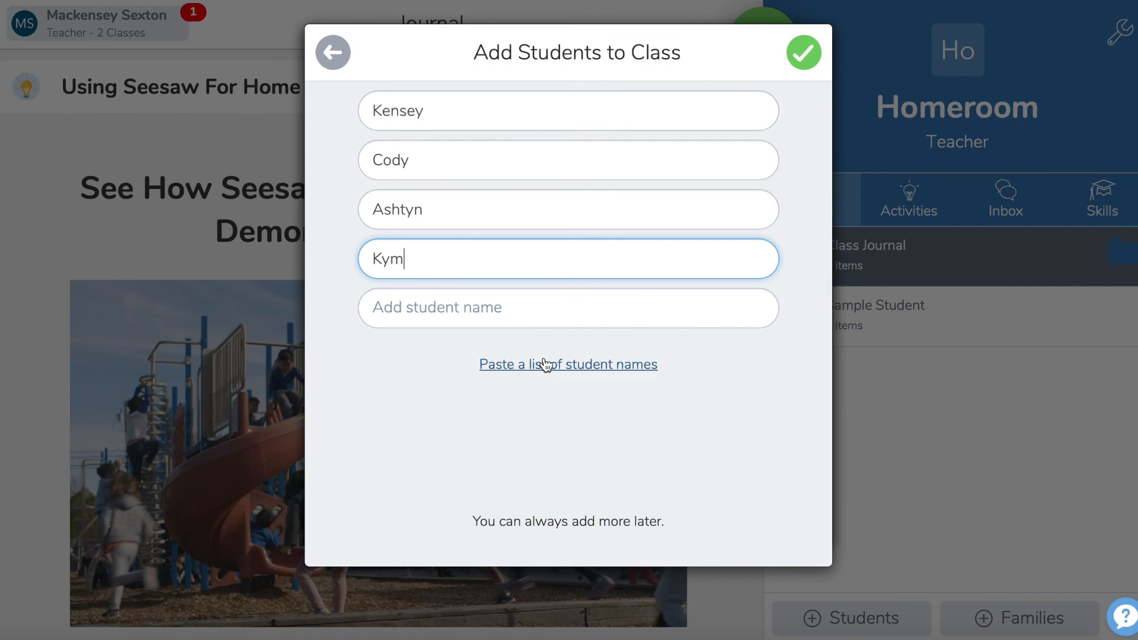
left_click(806, 53)
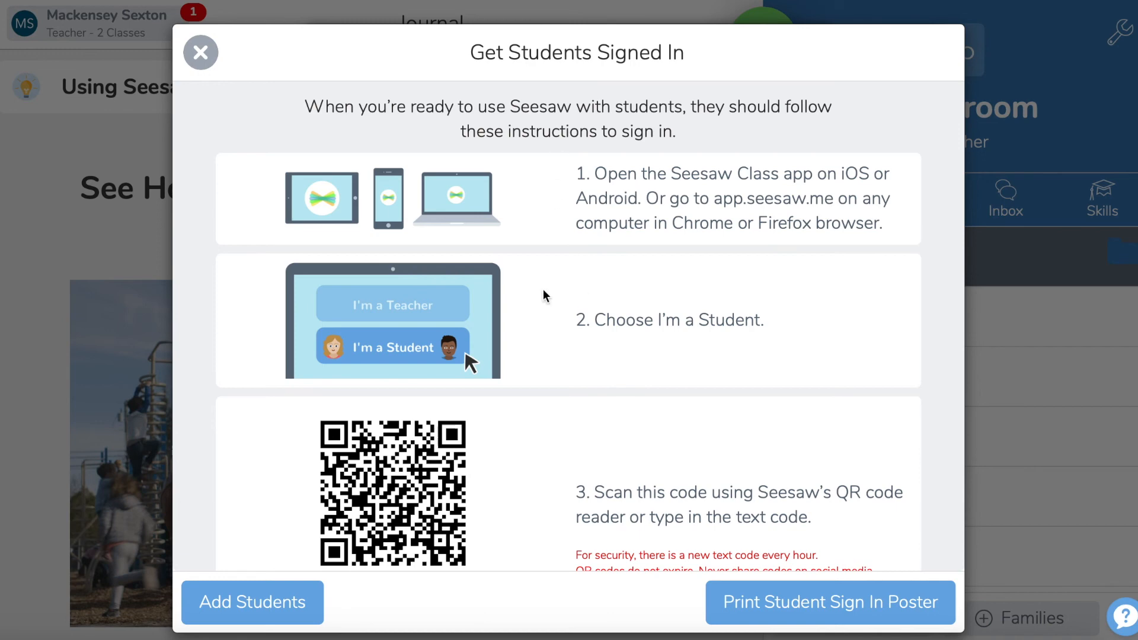
Step: Read through the student sign-in instructions with the QR and text code, and return to the class settings
scroll(635, 508, "down", 2)
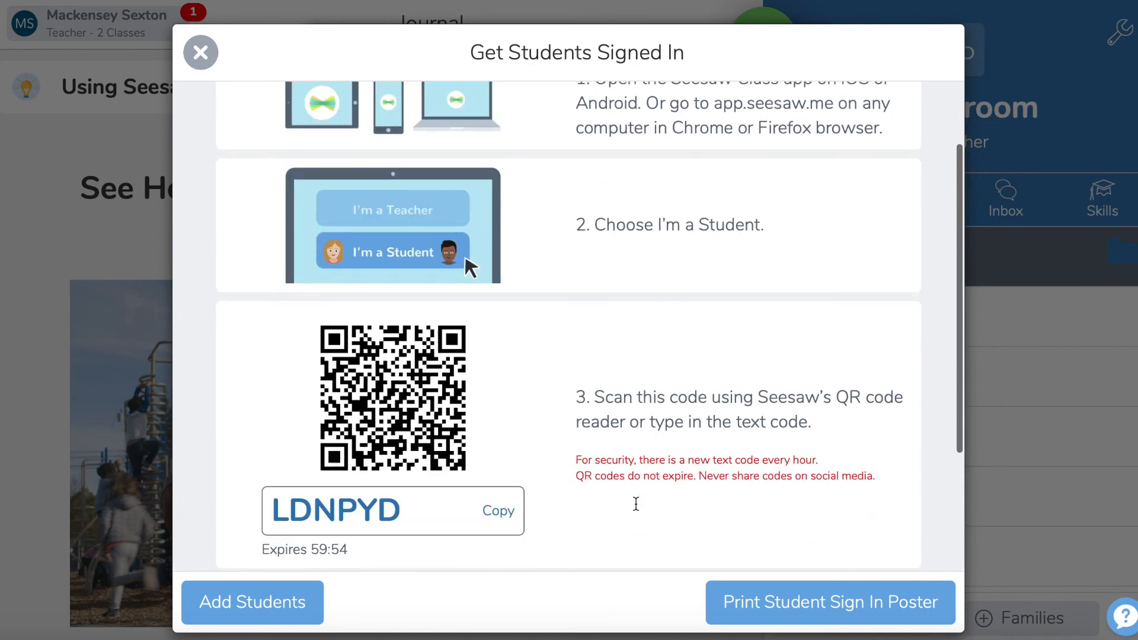
scroll(638, 509, "down", 3)
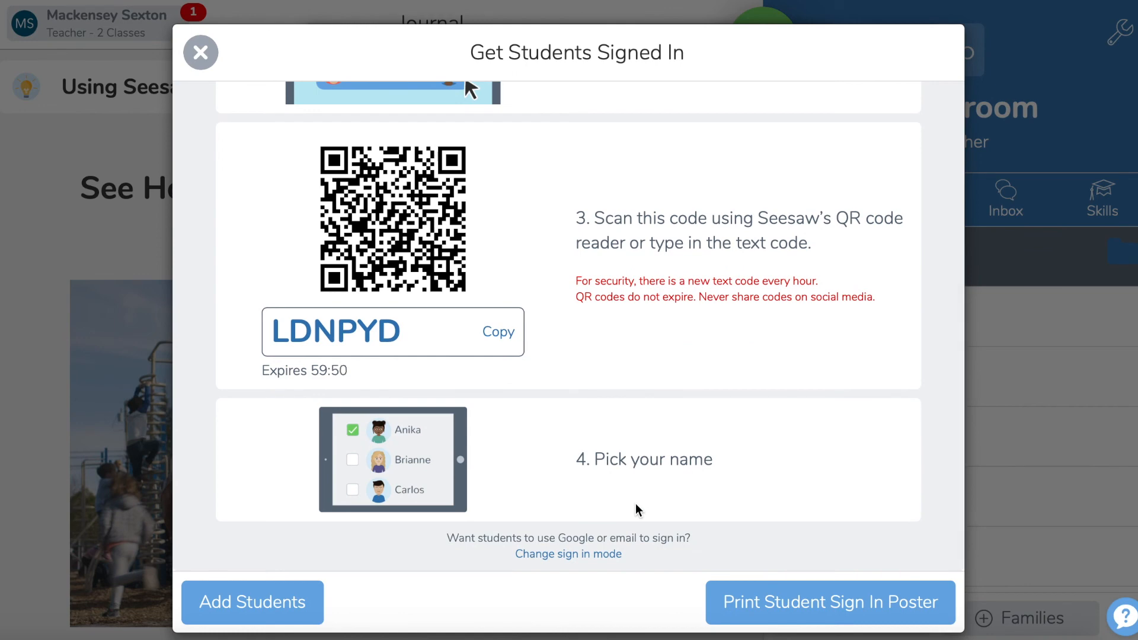
scroll(638, 510, "down", 1)
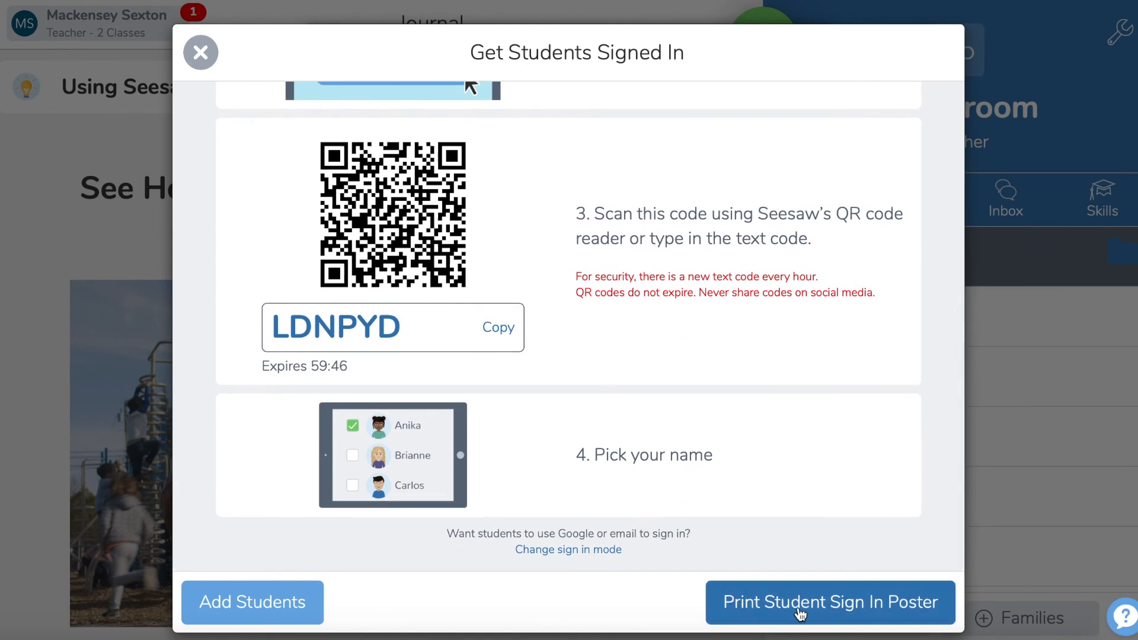
scroll(757, 470, "up", 5)
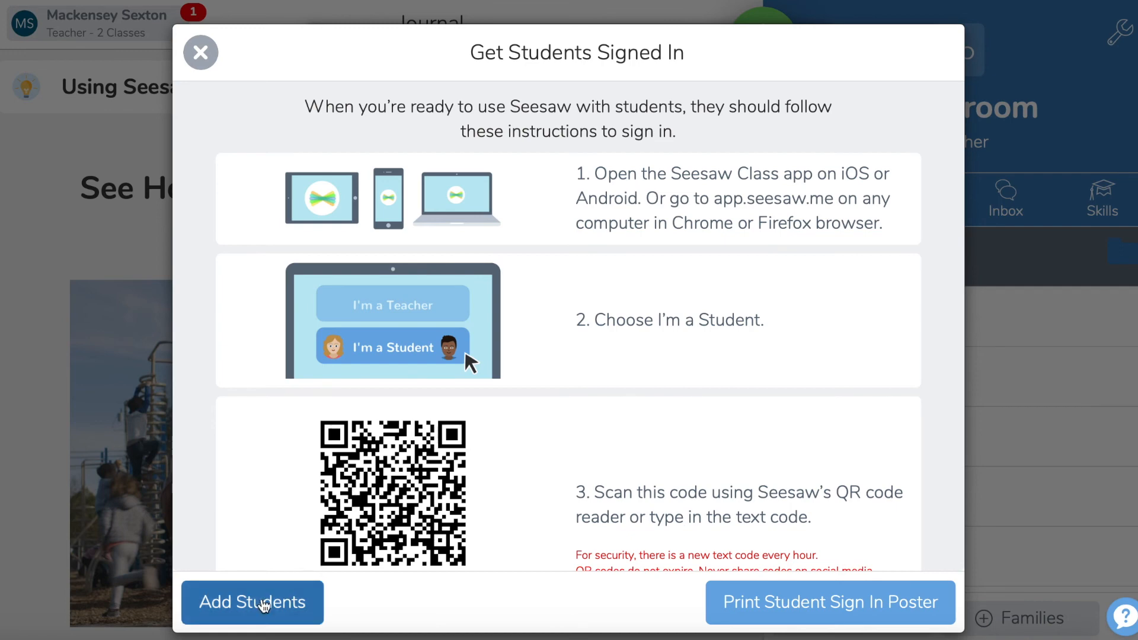
left_click(201, 53)
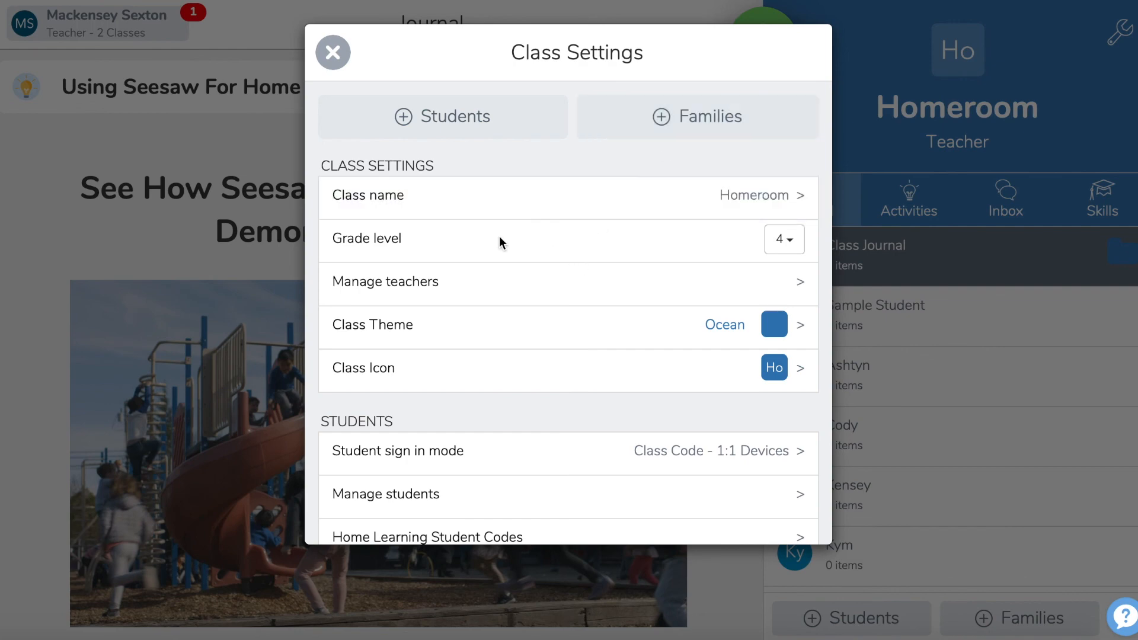
Step: Look at the options for inviting co-teachers and at the available class theme colours
left_click(401, 303)
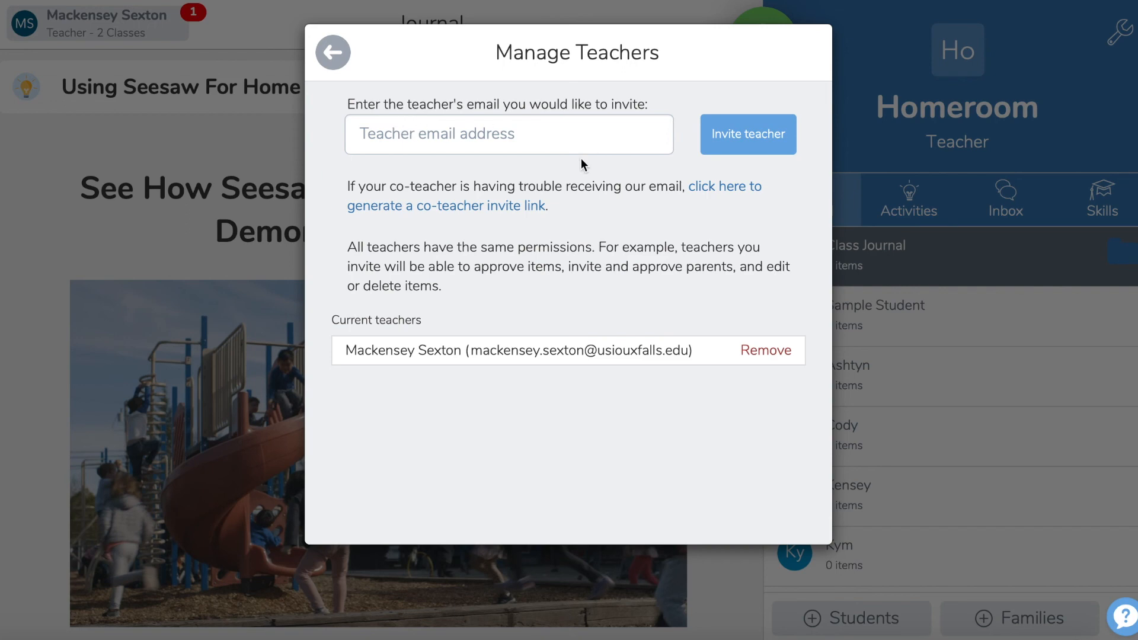
left_click(334, 56)
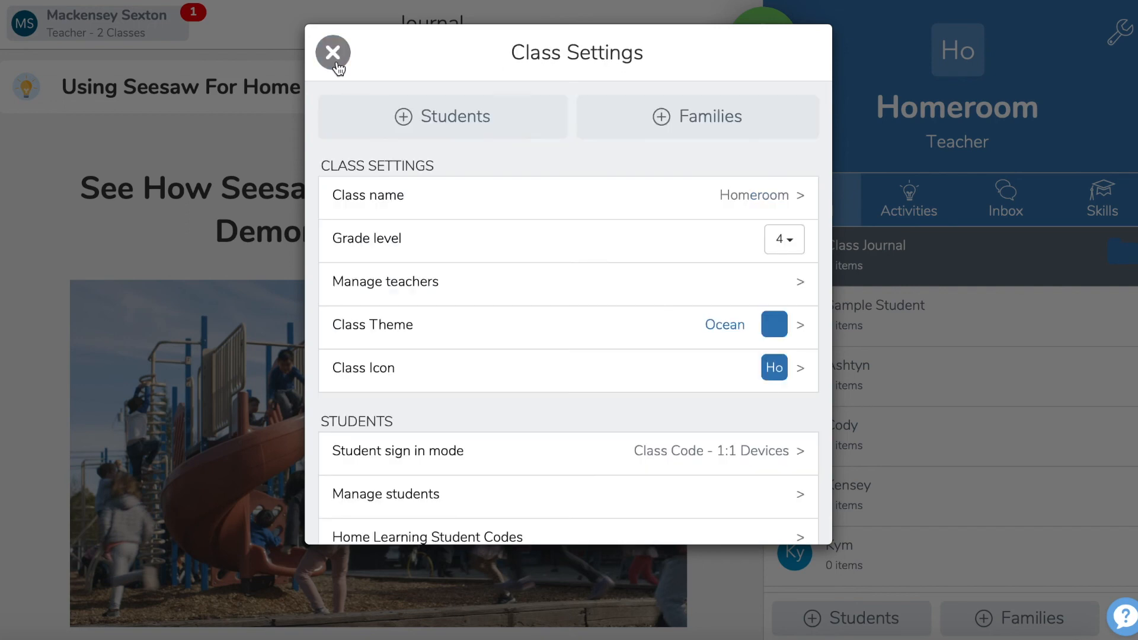
left_click(576, 336)
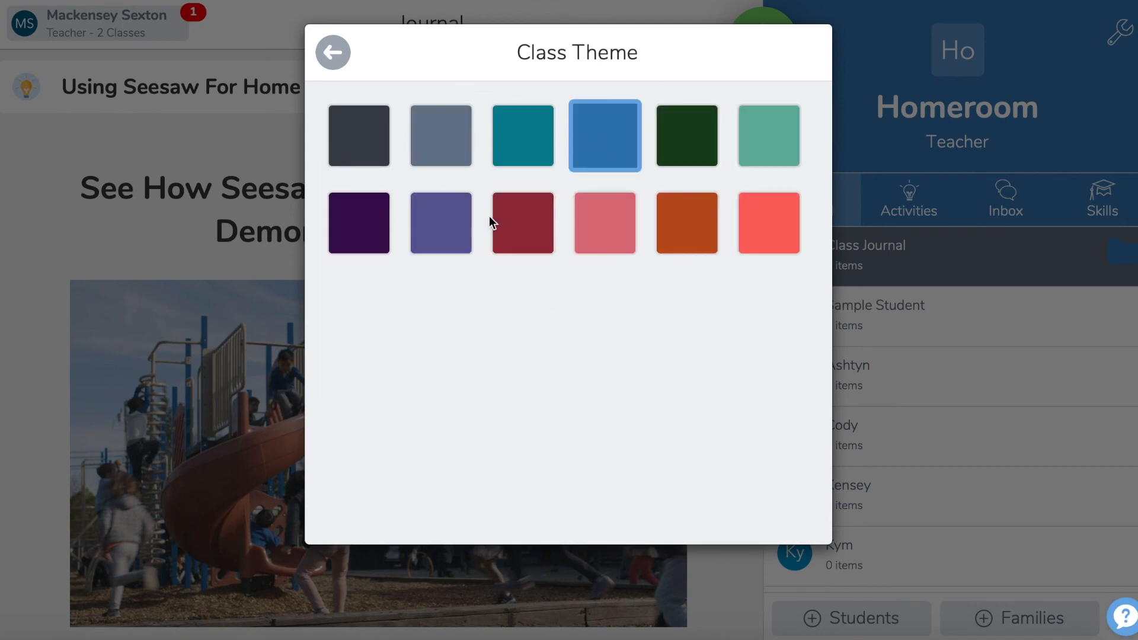
left_click(333, 53)
Step: Set the class icon to the globe
left_click(481, 385)
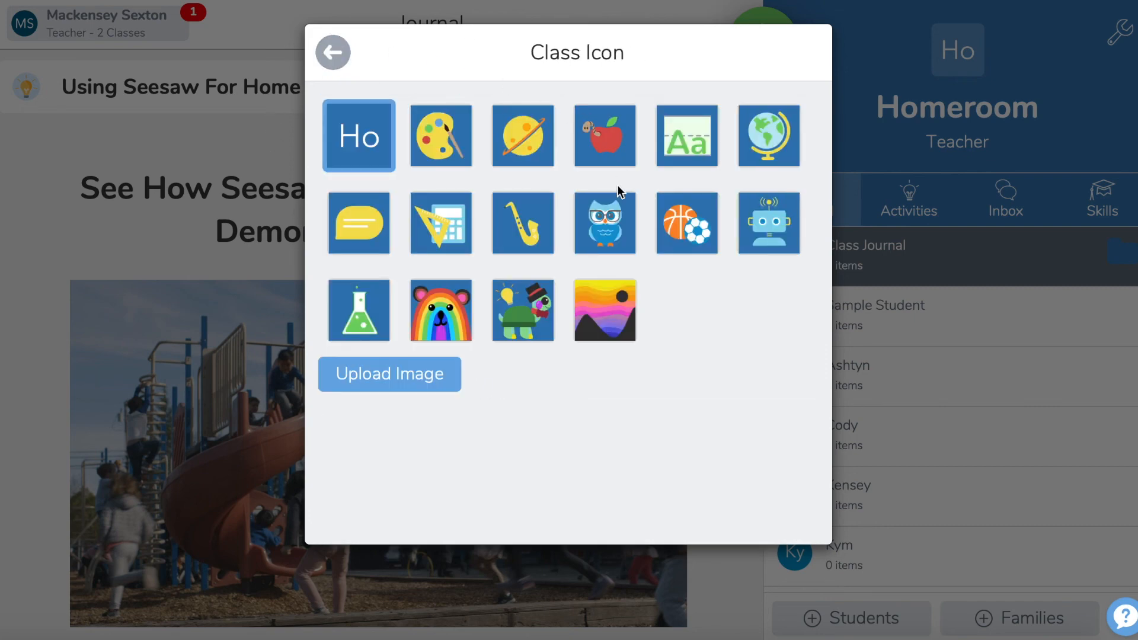
left_click(762, 153)
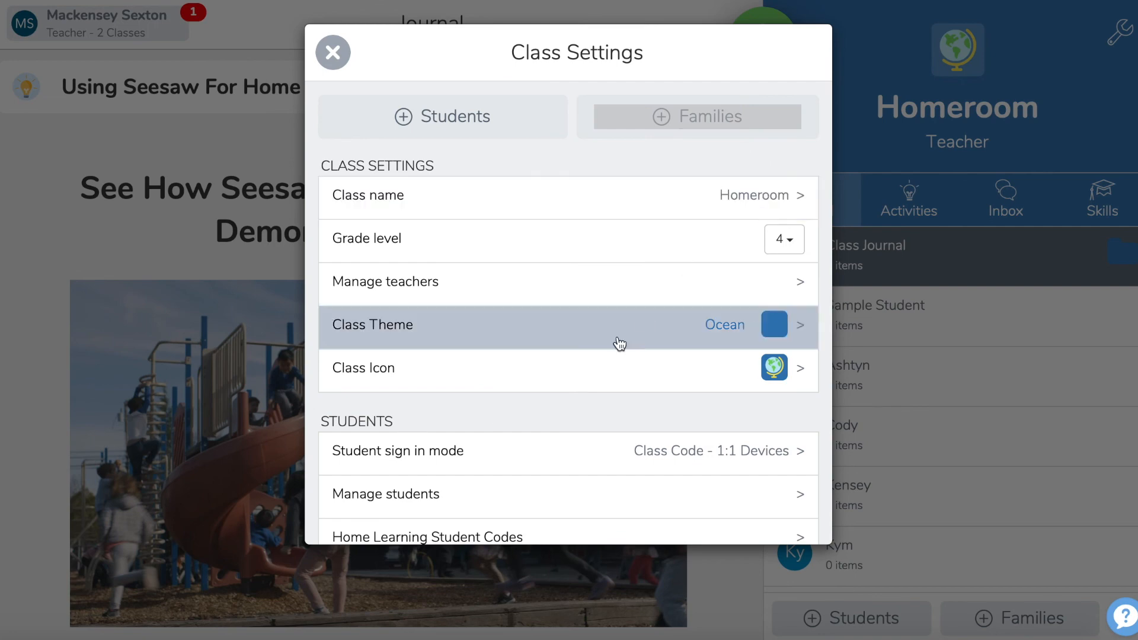
Step: Examine the managed student list and the editable details of the student below Sample Student, and return to the class settings
scroll(618, 341, "down", 3)
scroll(619, 344, "down", 1)
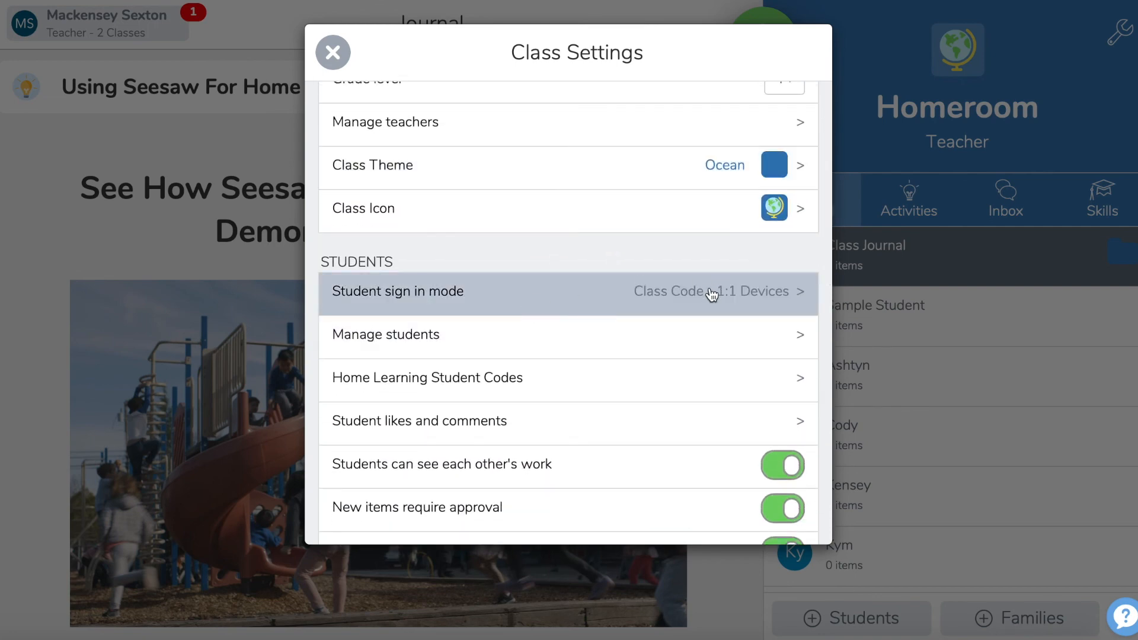
left_click(368, 335)
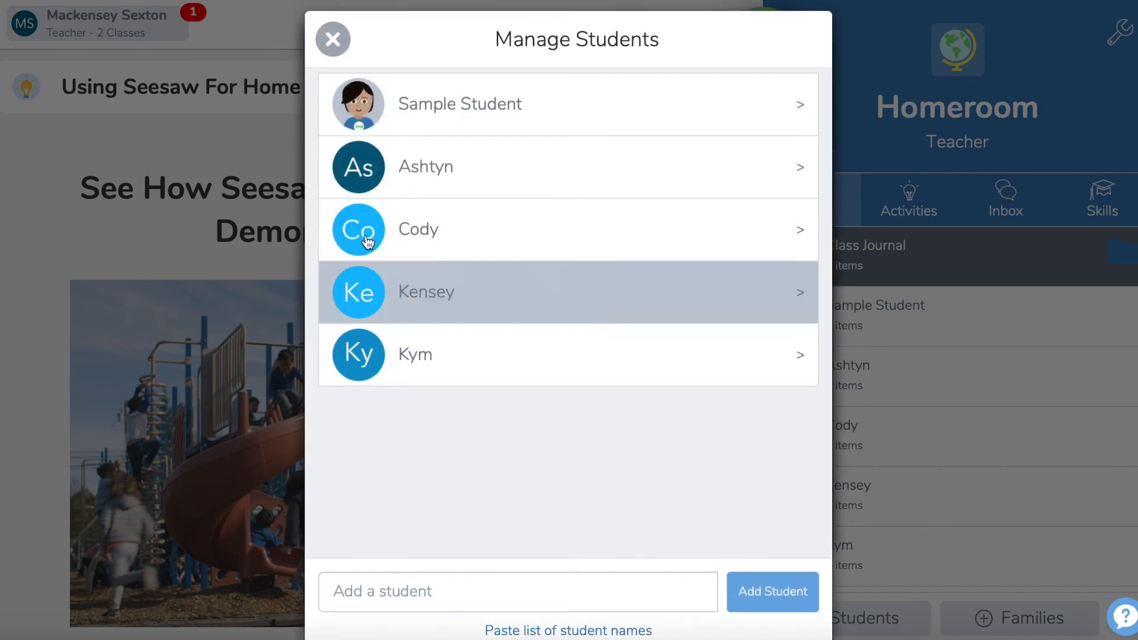
left_click(557, 176)
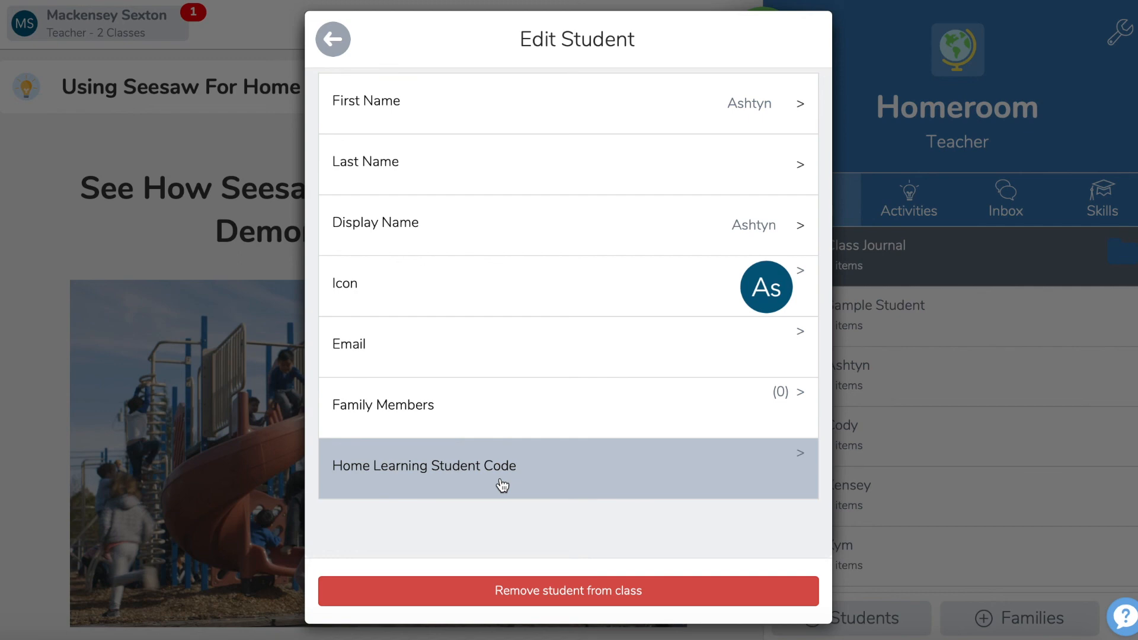
left_click(345, 42)
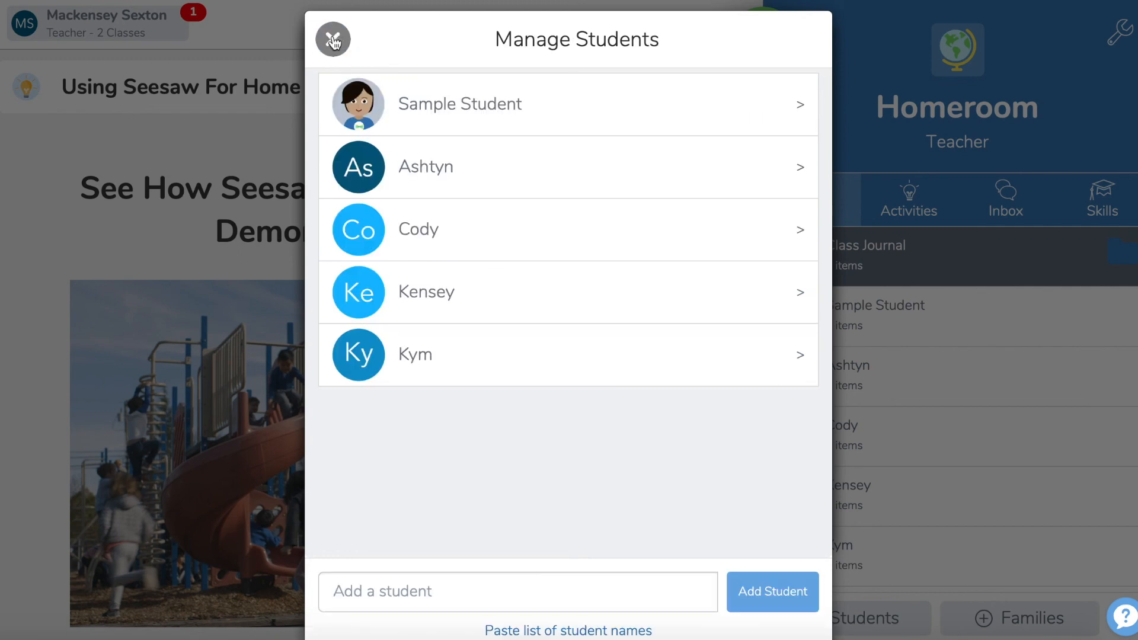
left_click(333, 40)
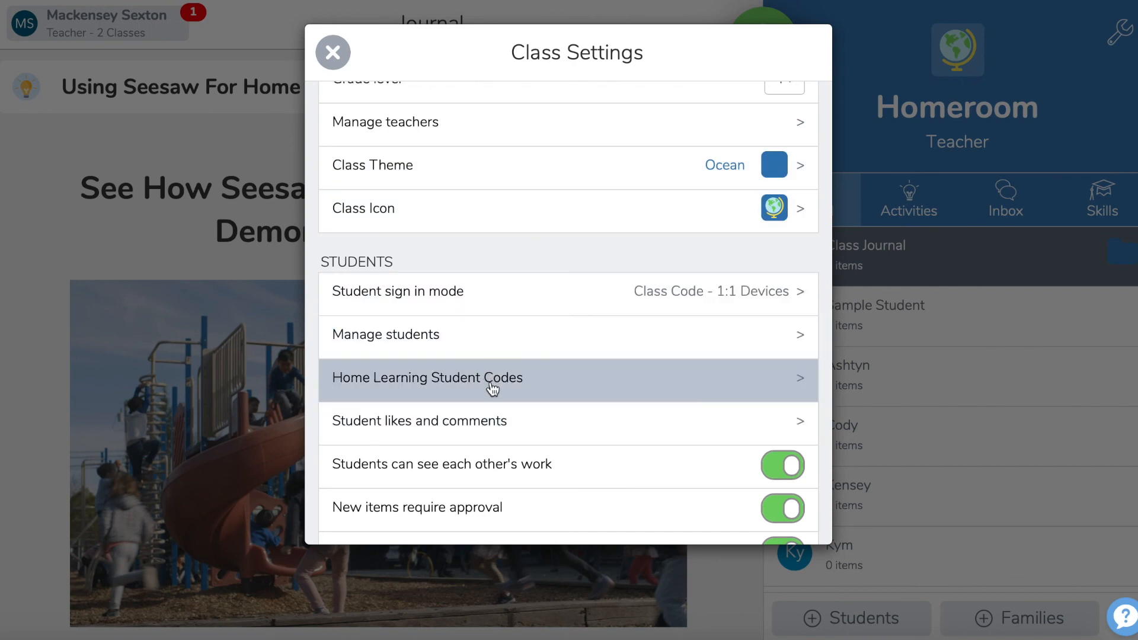
Step: Enable student likes in the student likes and comments settings, and return to the class settings
scroll(491, 381, "down", 1)
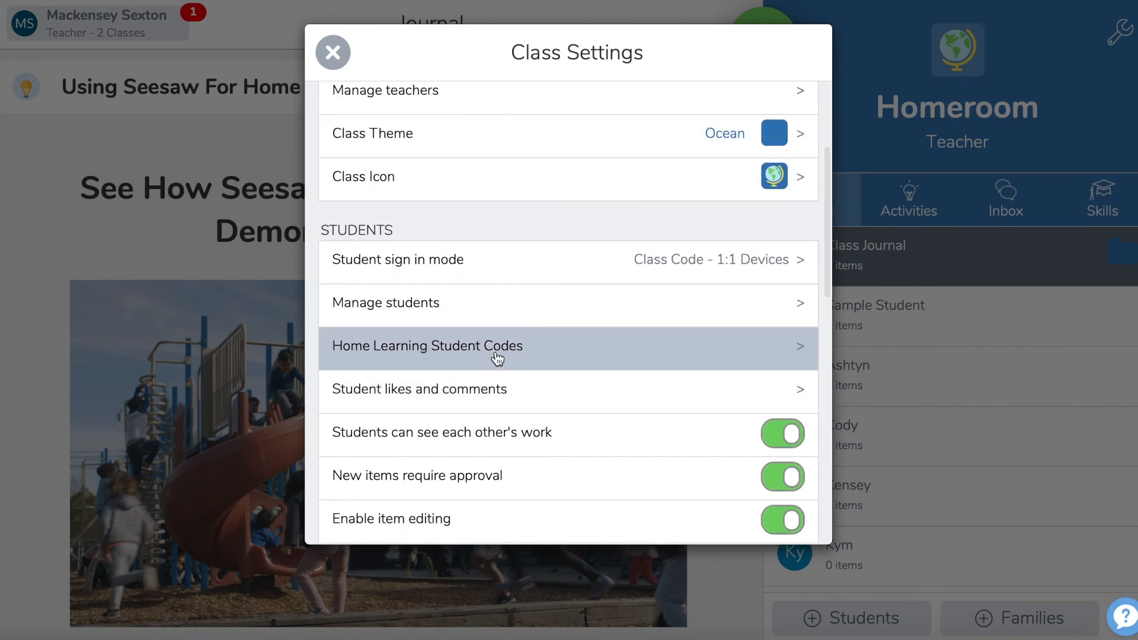
left_click(496, 391)
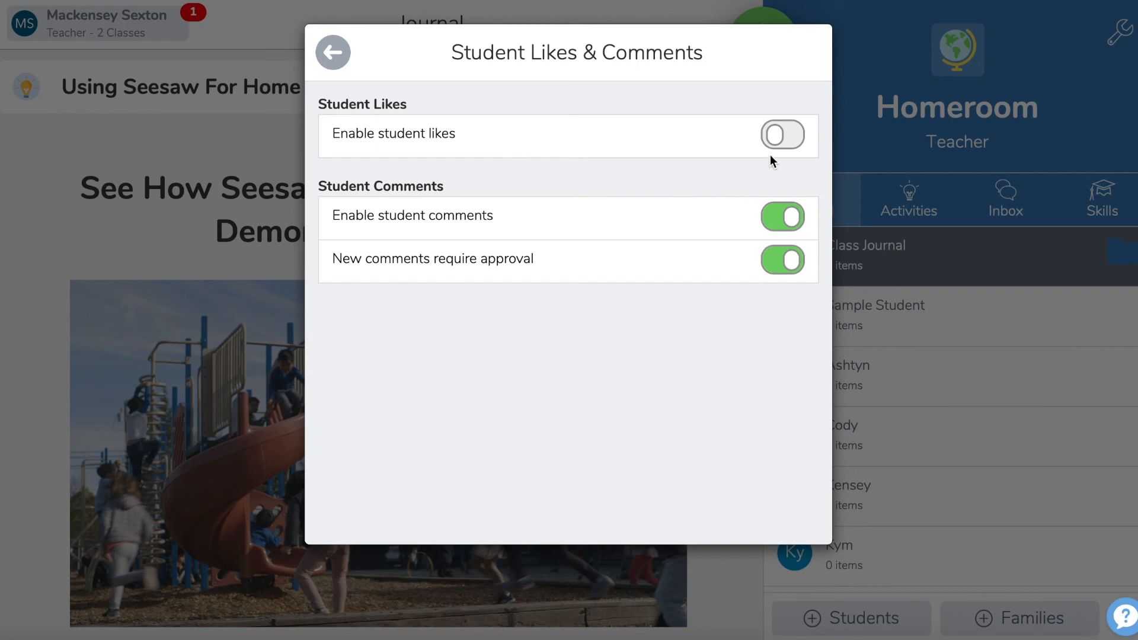
left_click(783, 140)
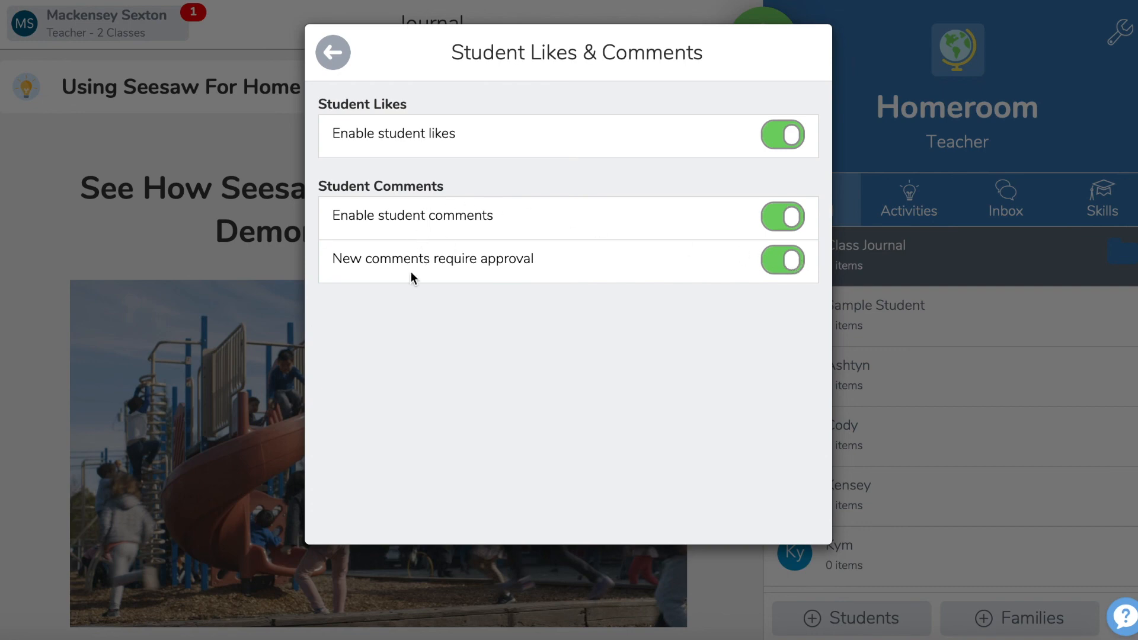
left_click(346, 63)
Step: Review the remaining student, family, blog, folder and skills options in the class settings, including folder management, and close the settings
scroll(539, 361, "down", 3)
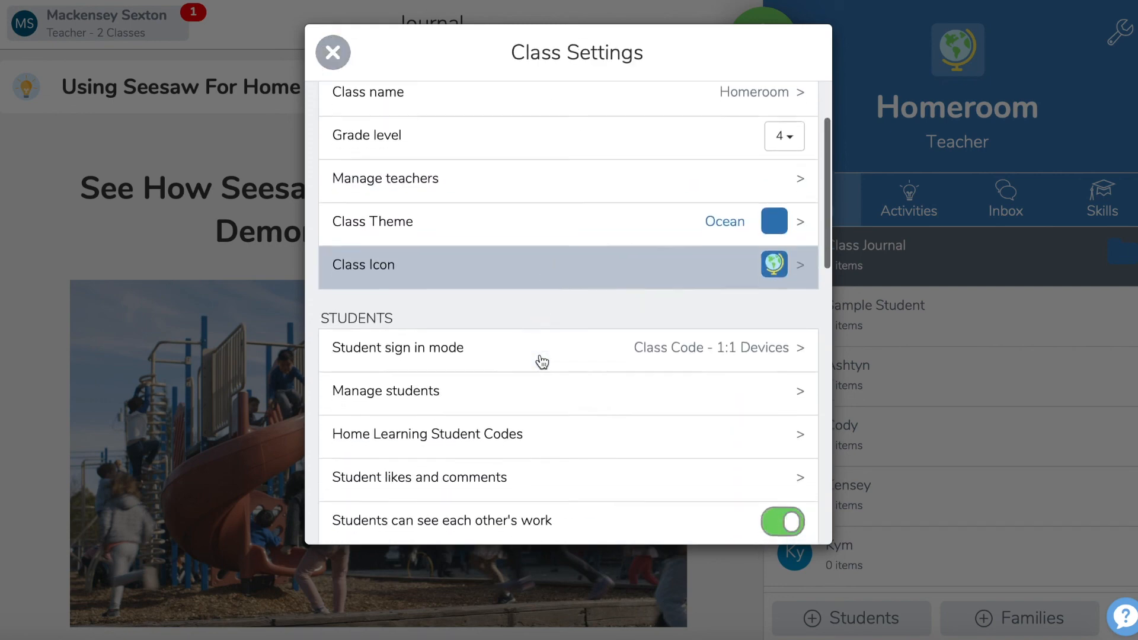
scroll(542, 362, "down", 4)
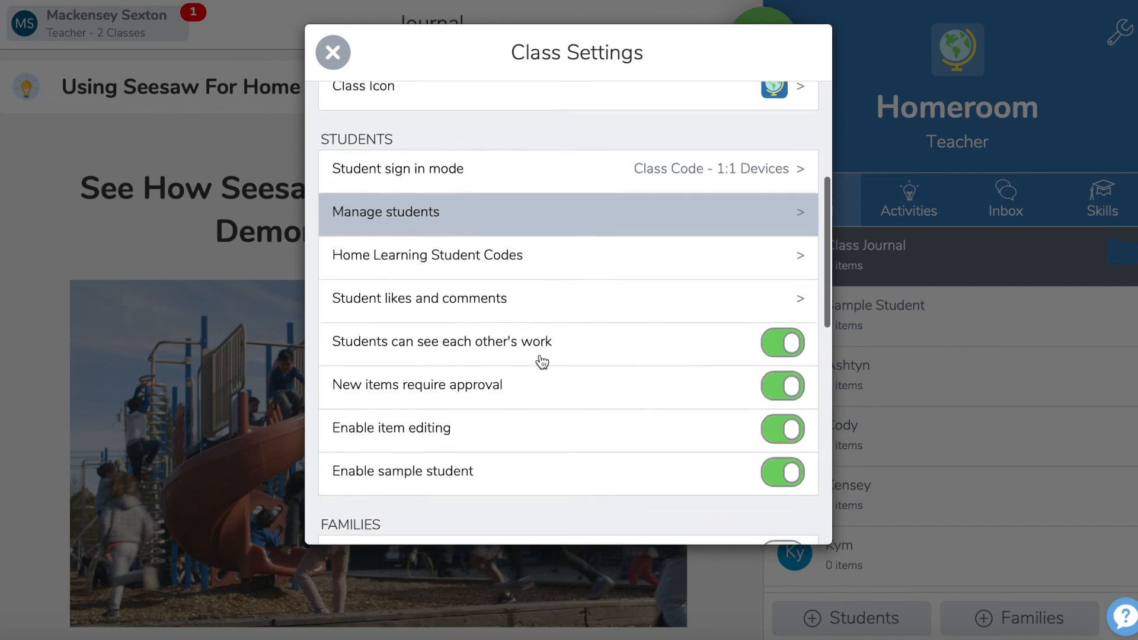
scroll(540, 359, "down", 3)
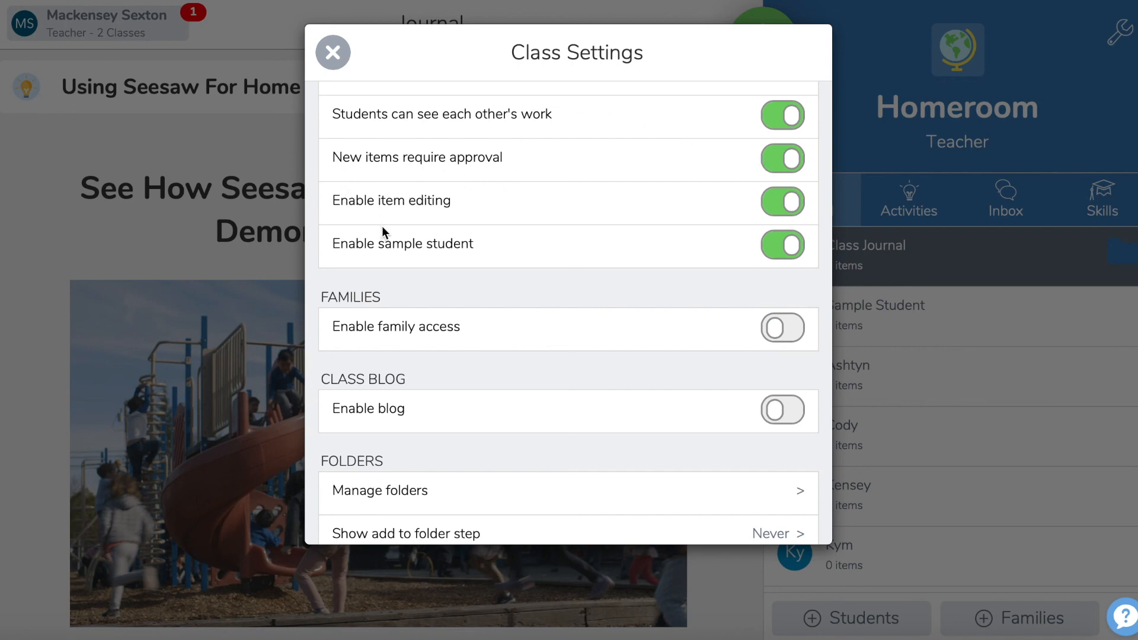
scroll(495, 249, "down", 1)
scroll(495, 246, "down", 5)
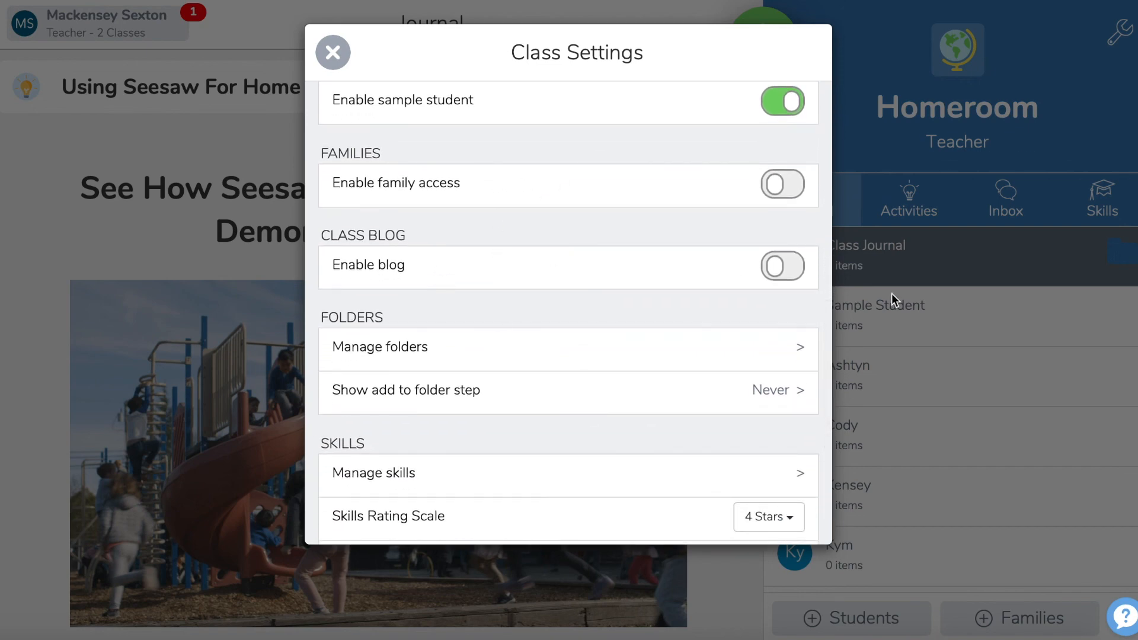
scroll(630, 278, "down", 2)
scroll(631, 280, "down", 2)
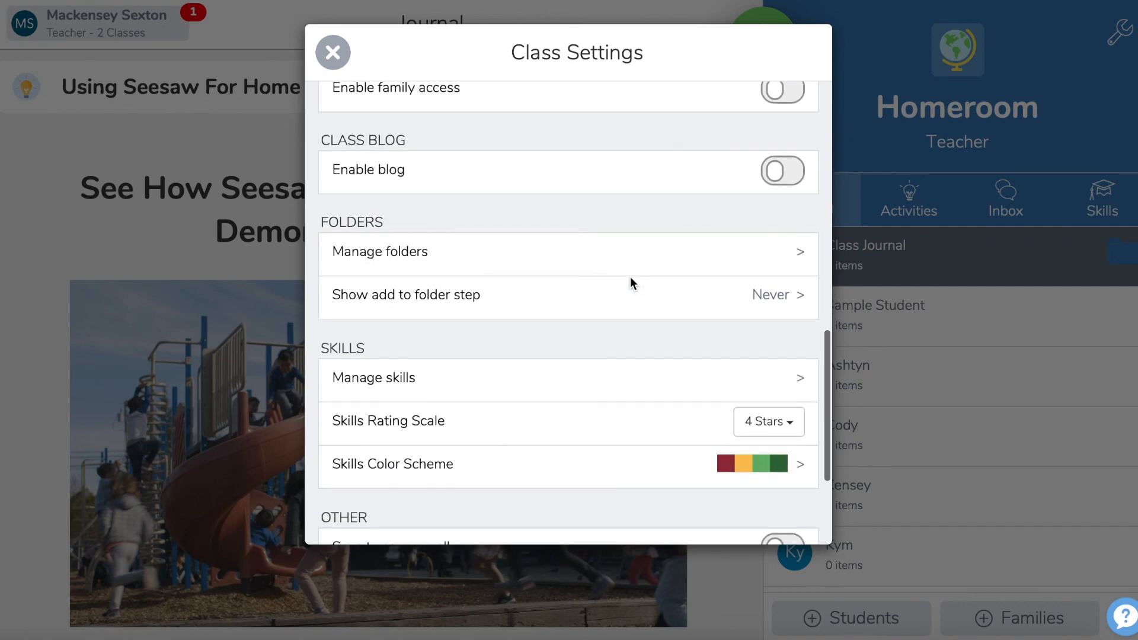
left_click(590, 261)
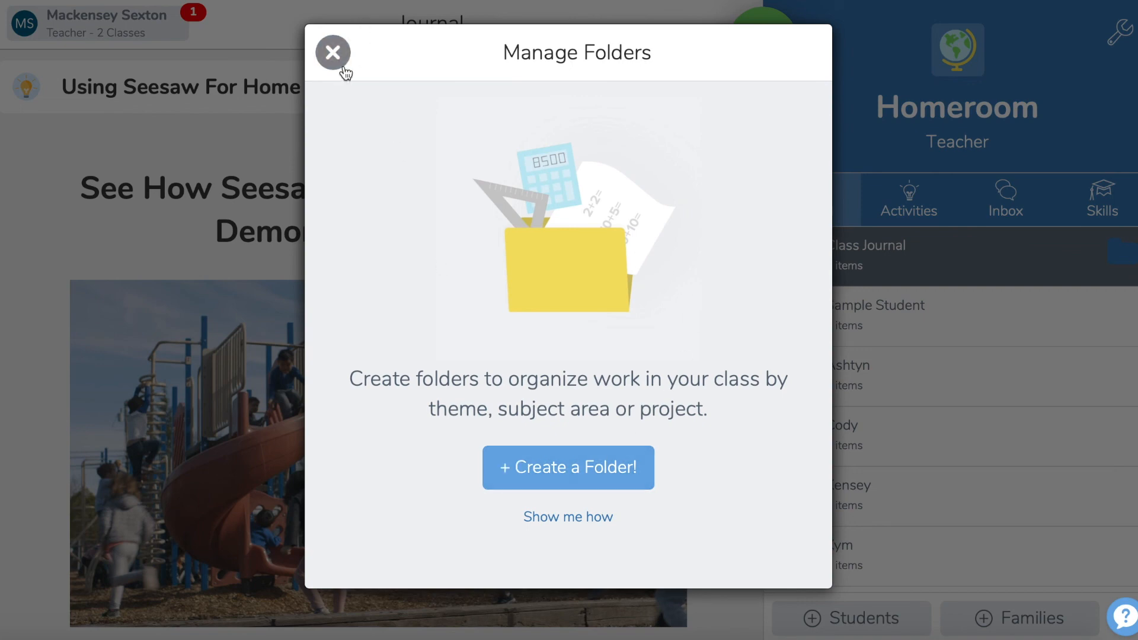
left_click(333, 55)
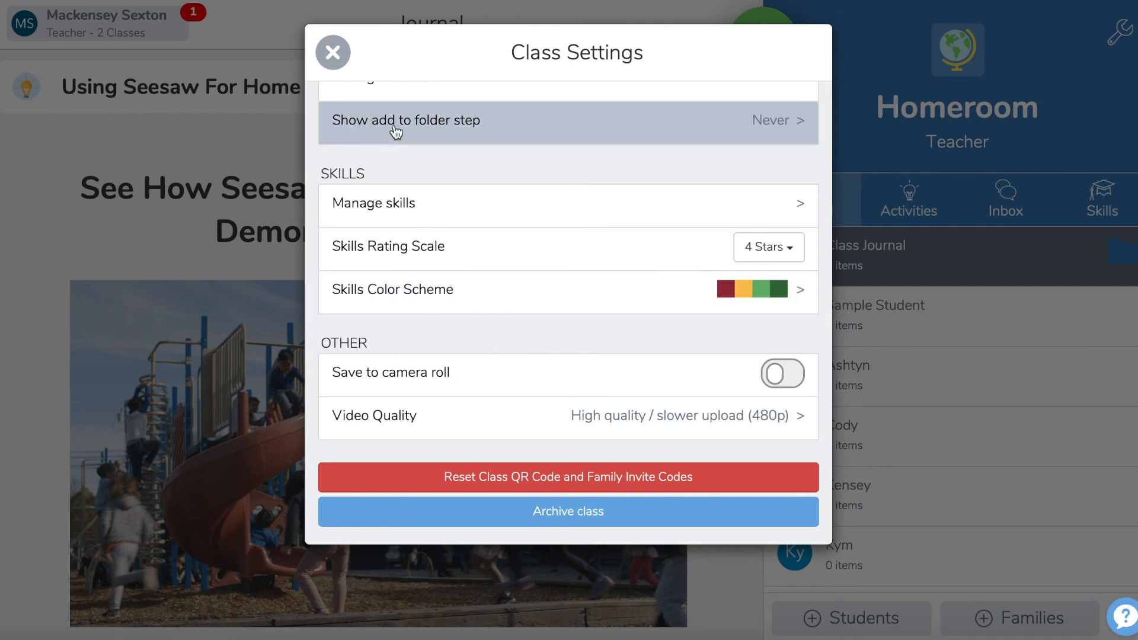
left_click(333, 52)
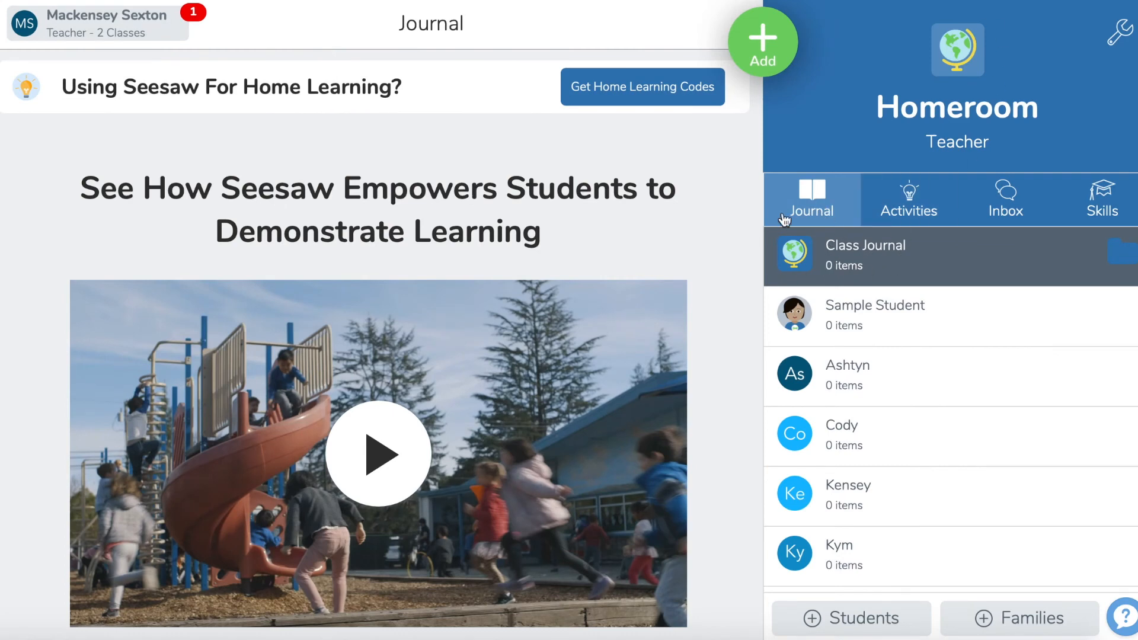
Step: Create a dark green folder named Math for the class journal
left_click(1122, 252)
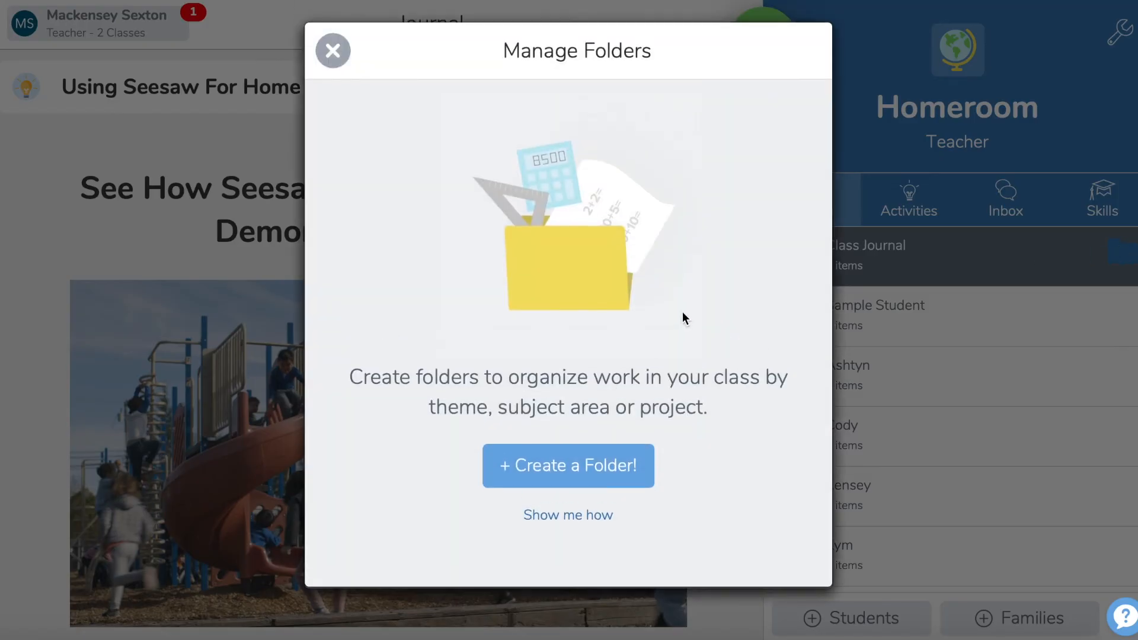
left_click(560, 473)
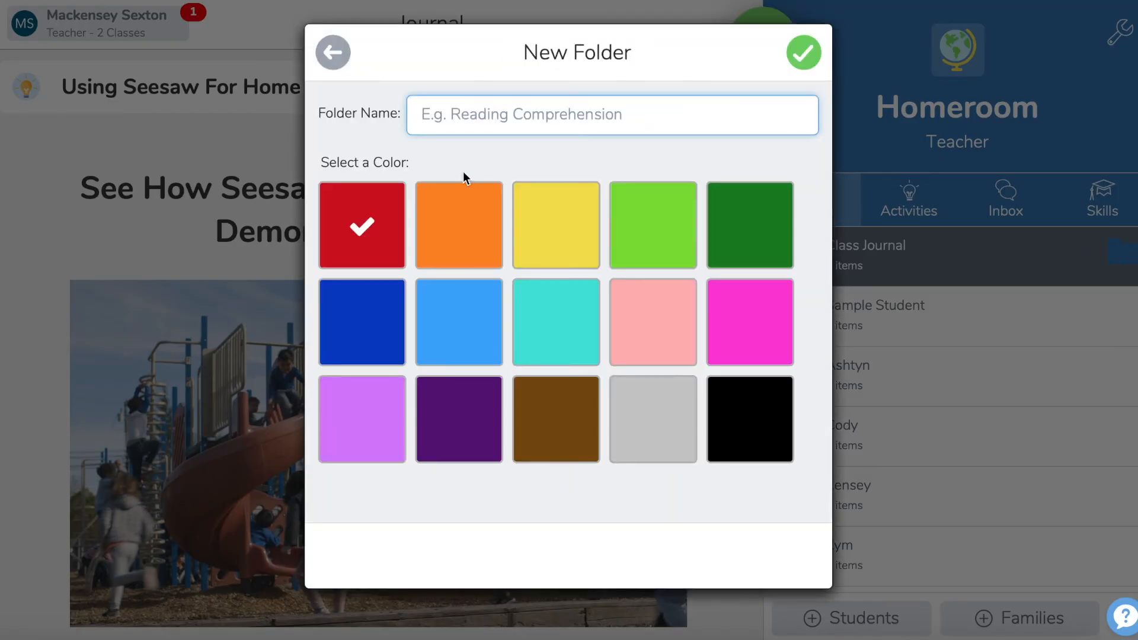
type("Math")
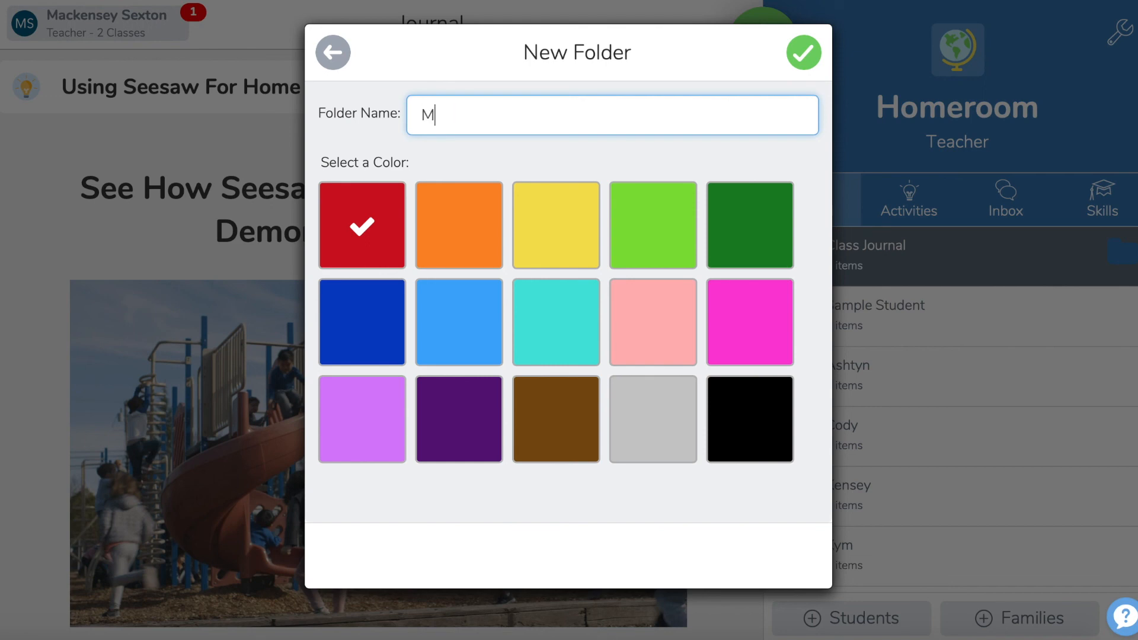
left_click(753, 229)
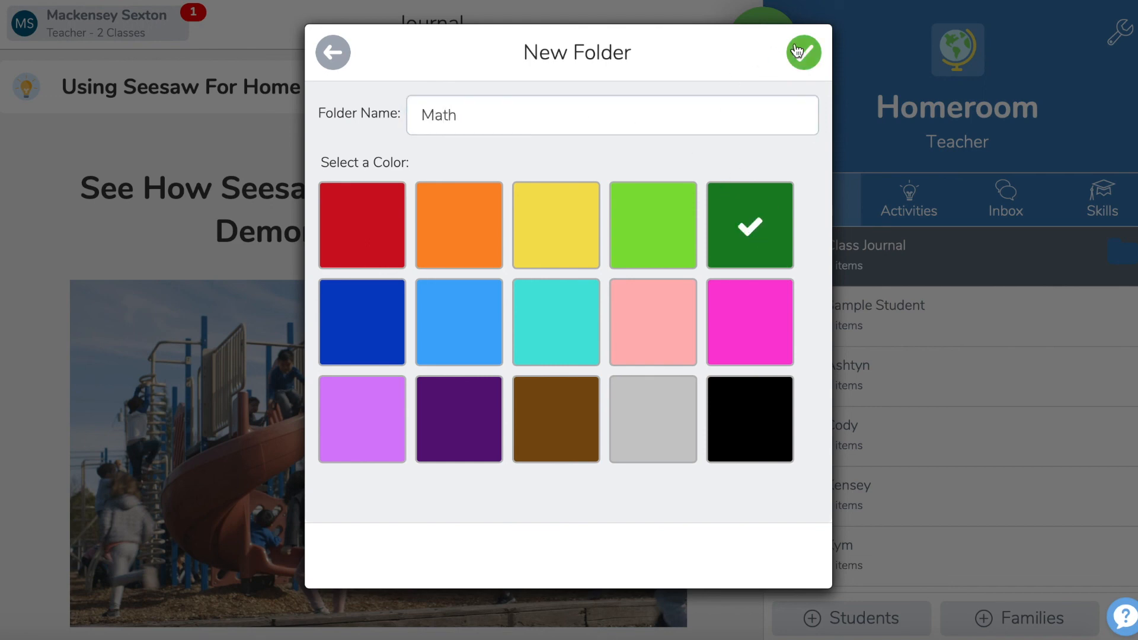
left_click(803, 52)
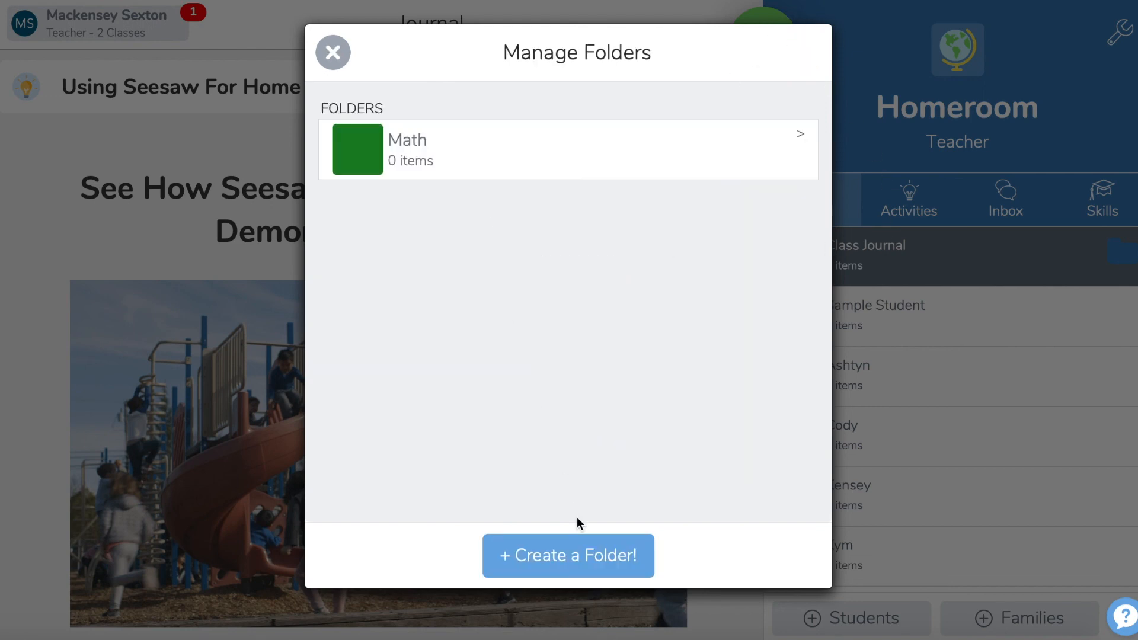
Step: Create a dark blue folder named Social Studies
left_click(591, 566)
type("Social ")
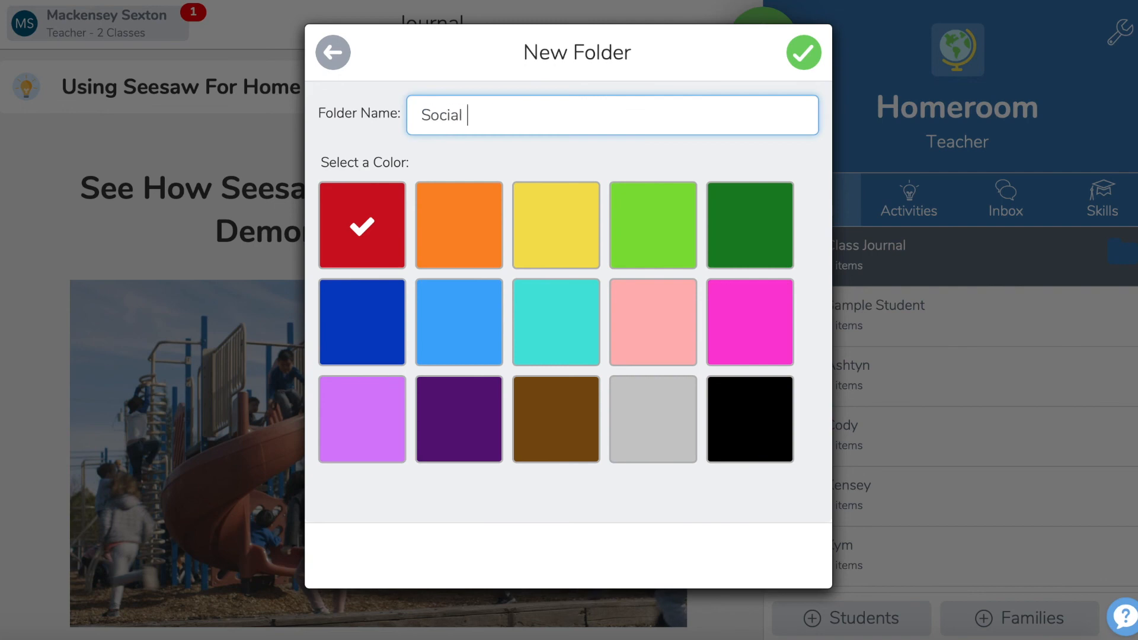
type("Studies")
left_click(390, 332)
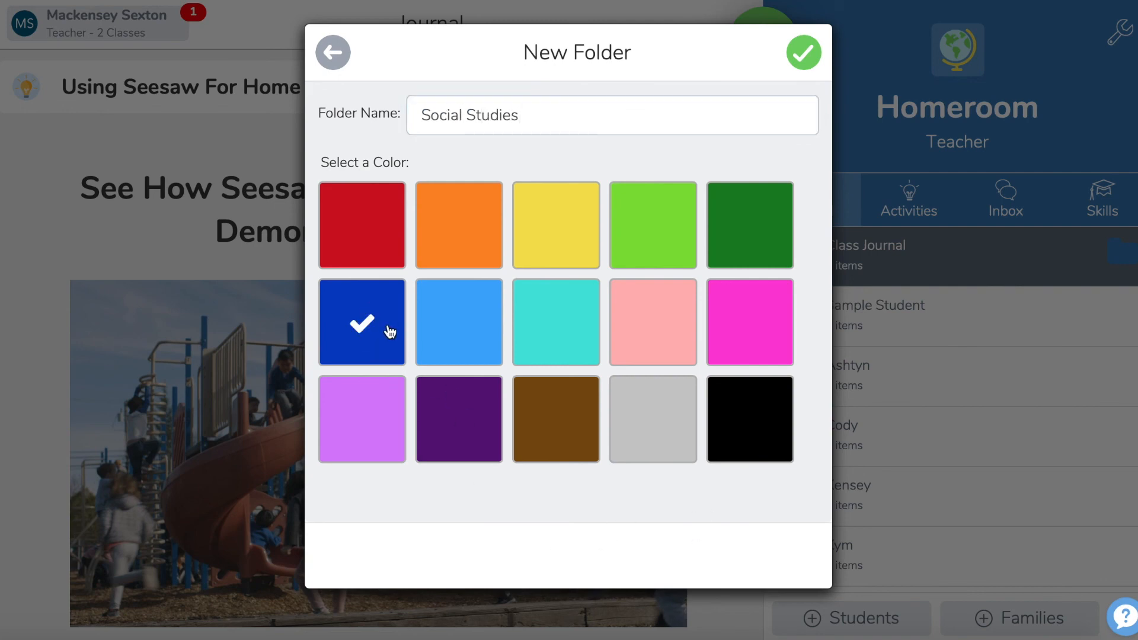
left_click(804, 52)
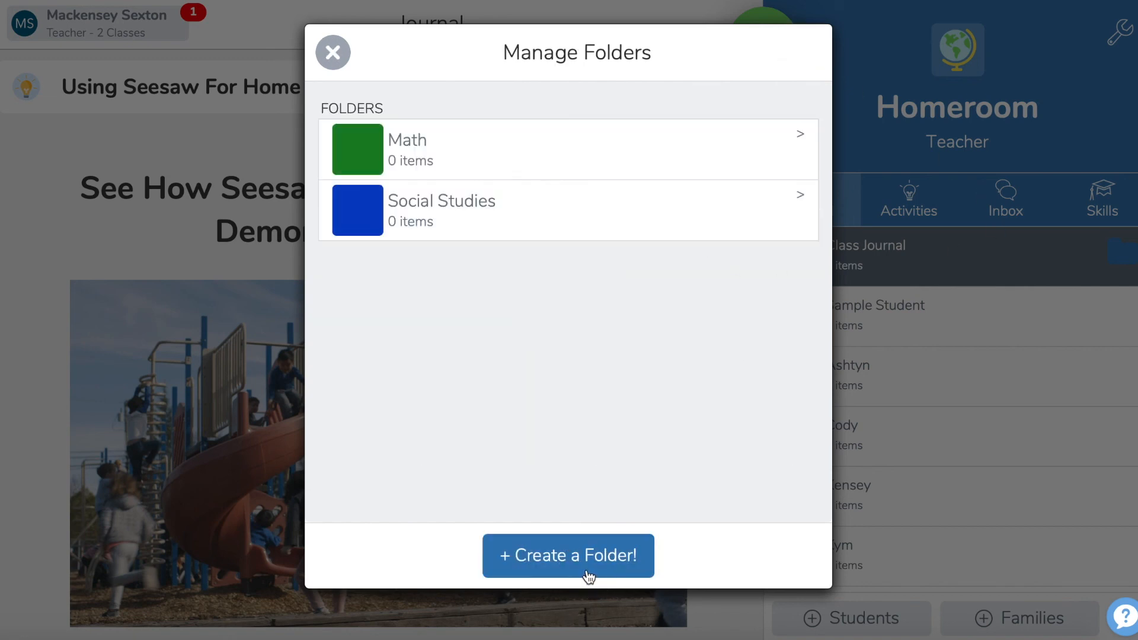
Step: Create a folder named Science with the default red colour
left_click(588, 577)
type("Science")
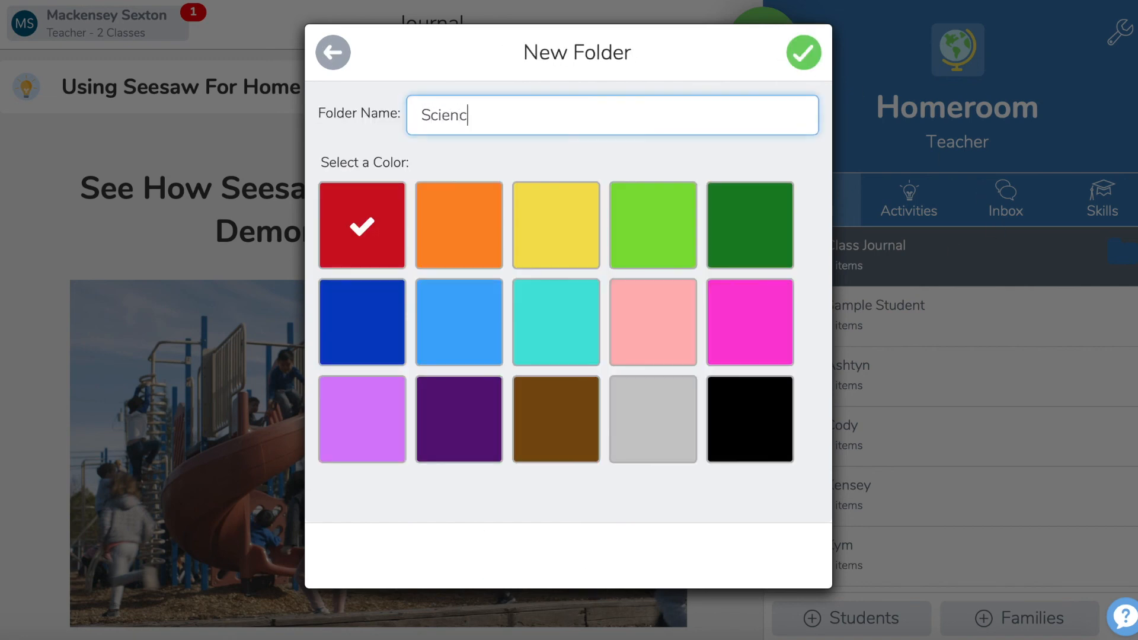
left_click(803, 65)
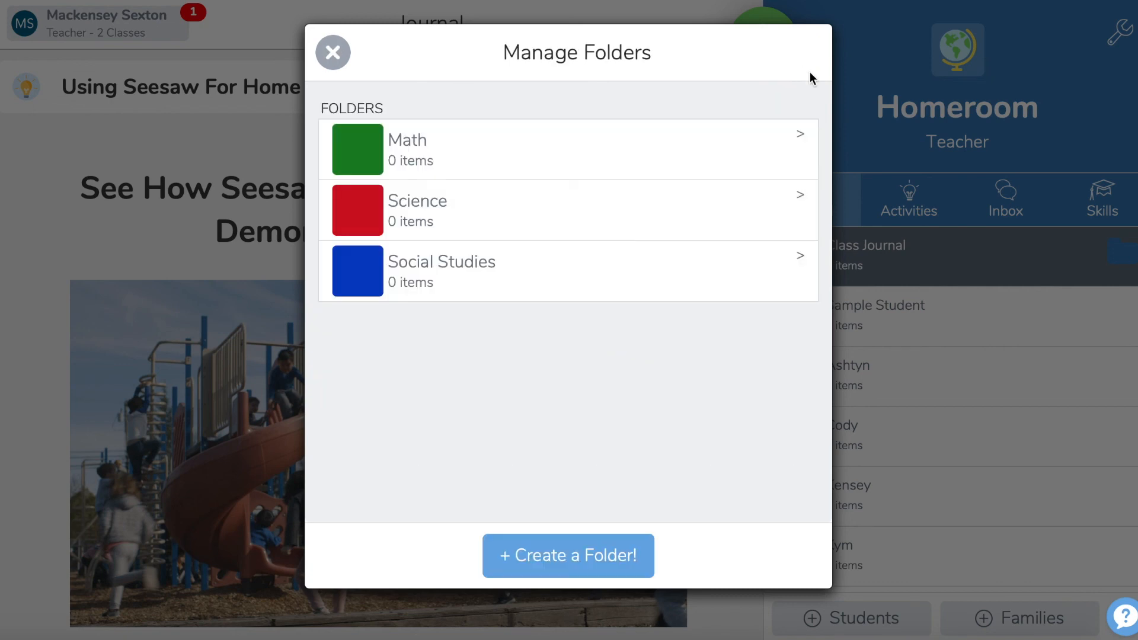
Step: Create a dark purple folder named ELA, and close folder management to return to the class journal
left_click(553, 570)
type("ELA")
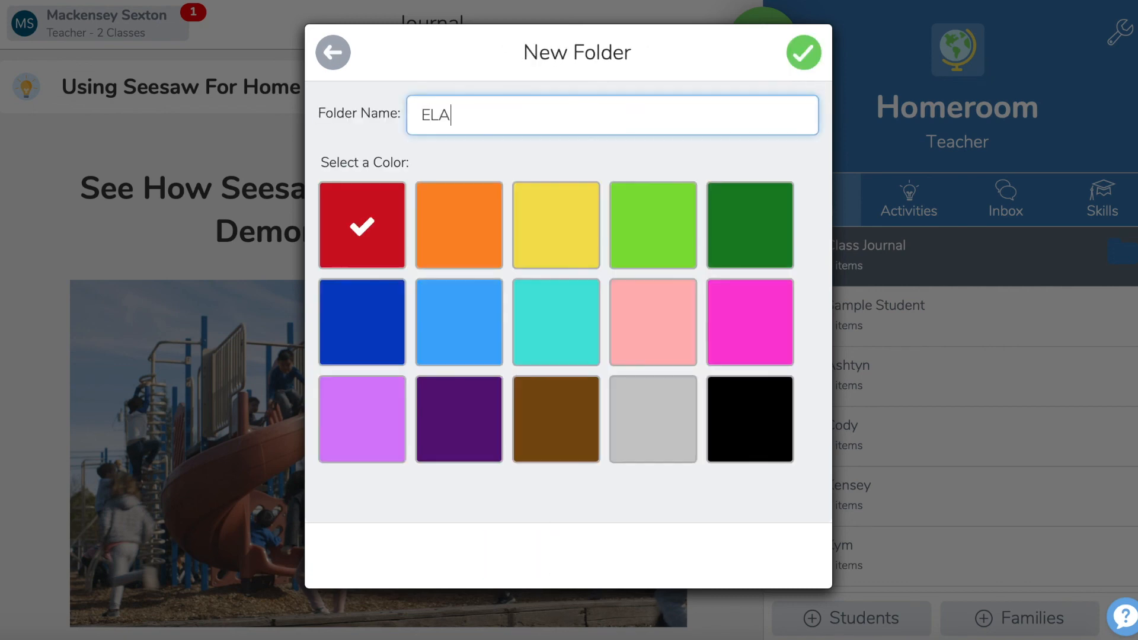
left_click(470, 445)
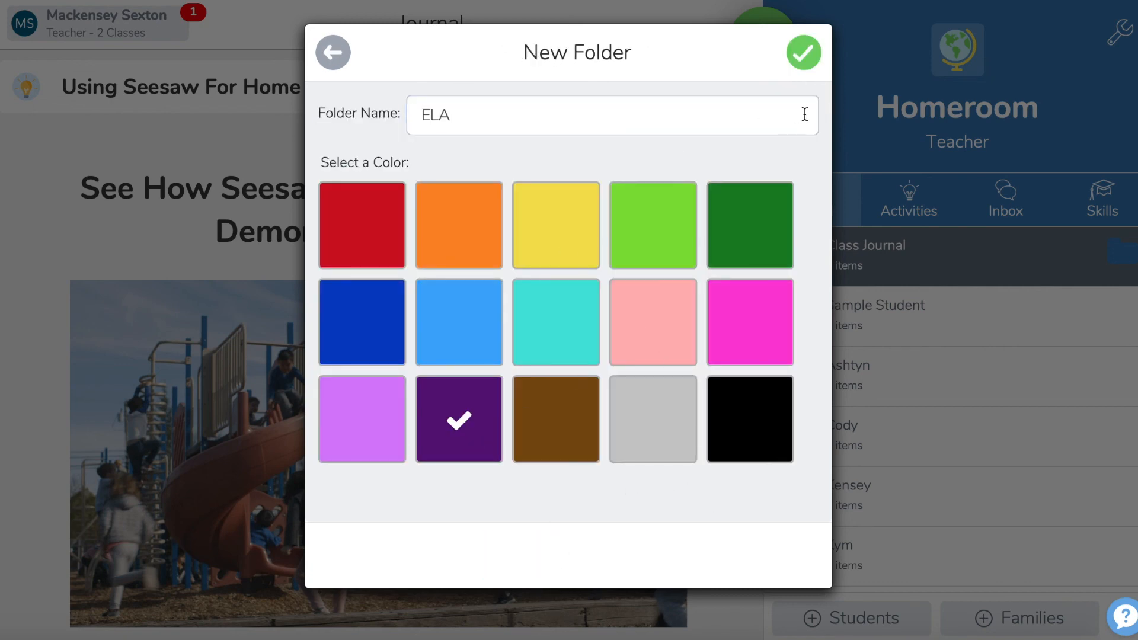
left_click(804, 58)
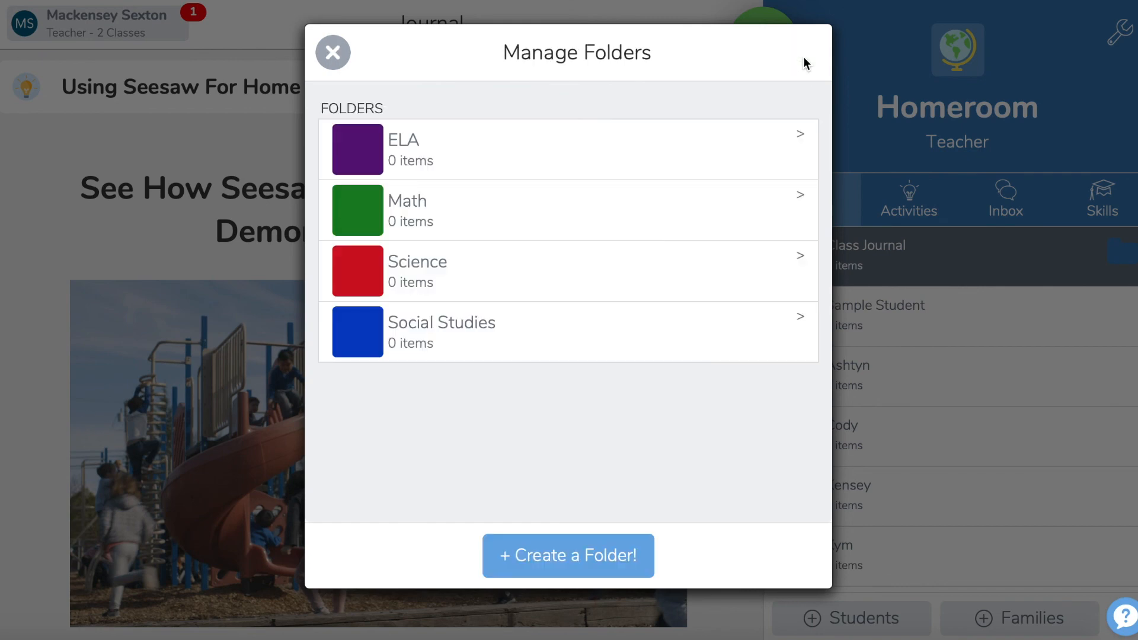
left_click(329, 55)
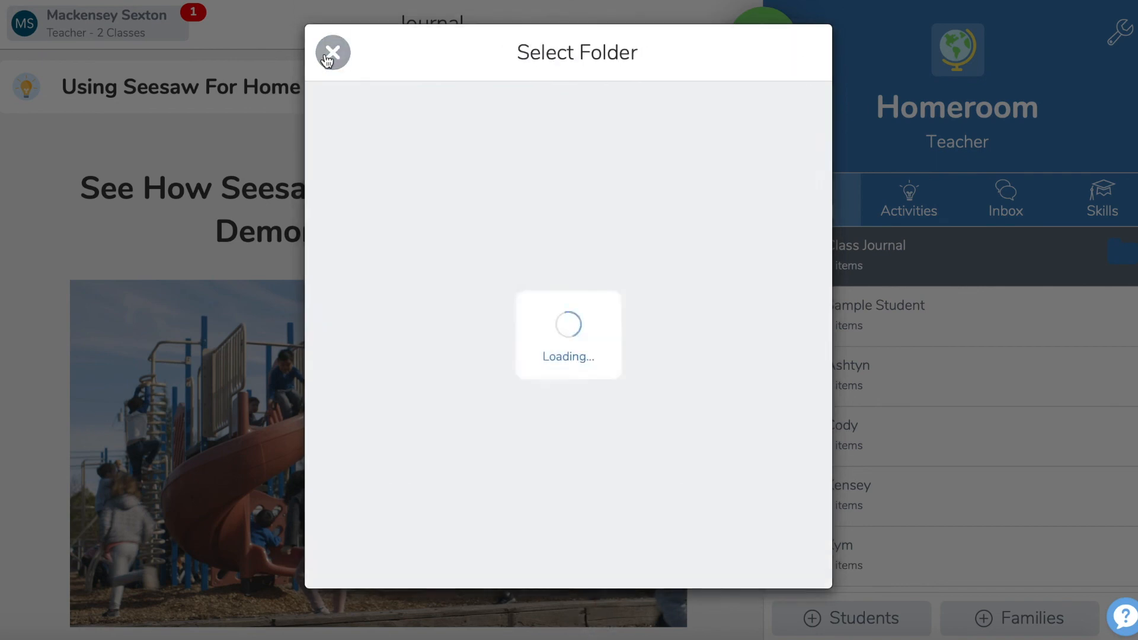
left_click(332, 53)
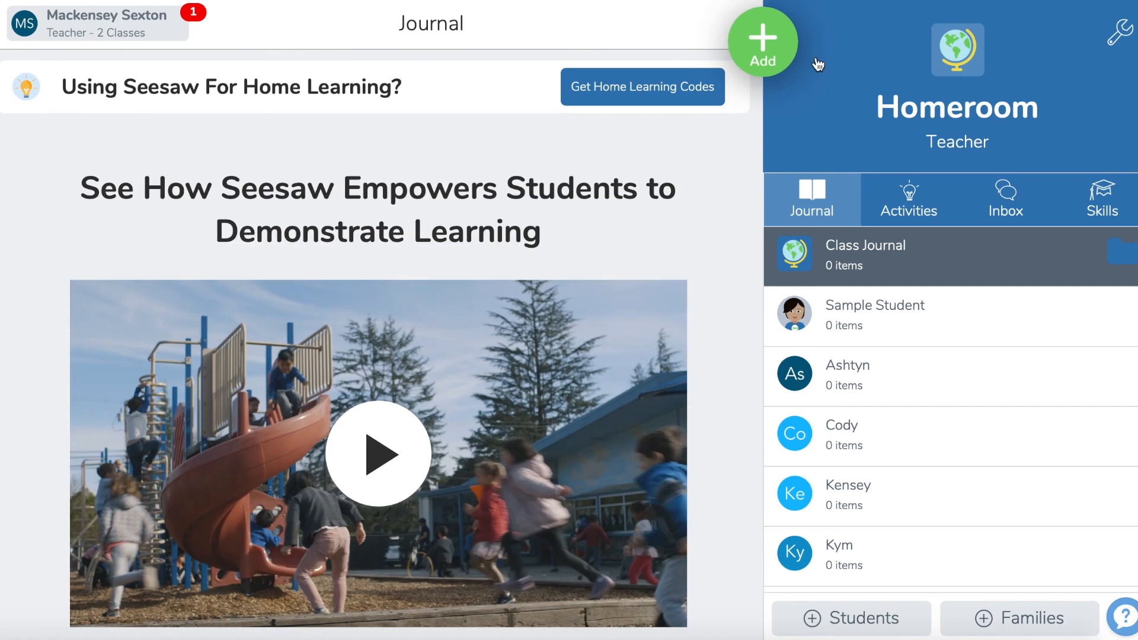
Step: Look at the options for adding content and the formats available for posting student work, and return to the journal
left_click(765, 52)
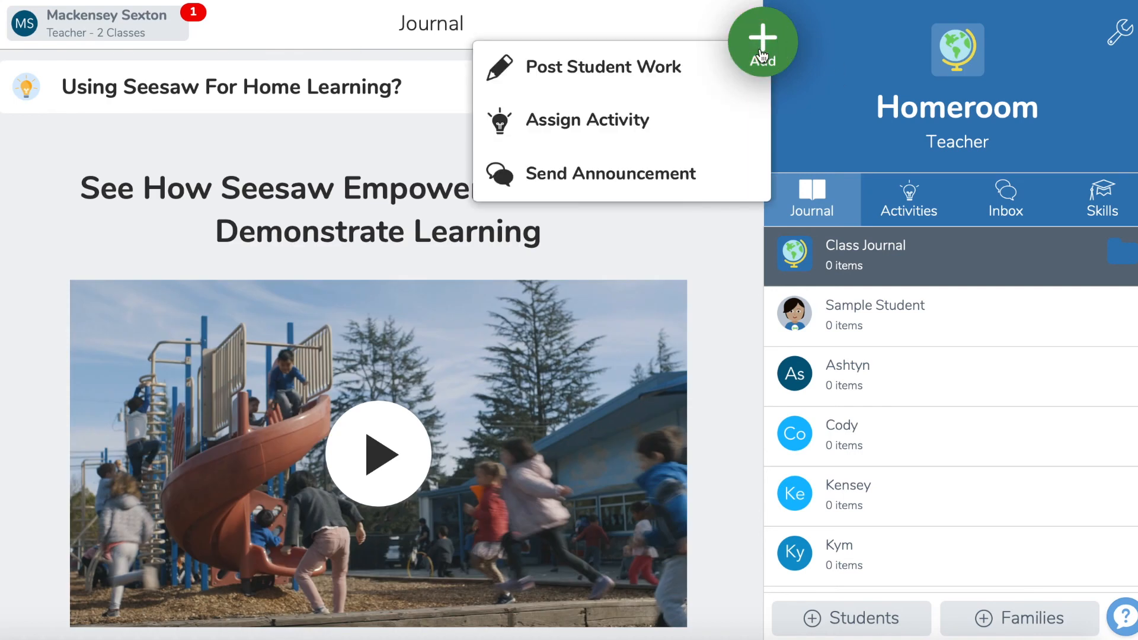
left_click(821, 199)
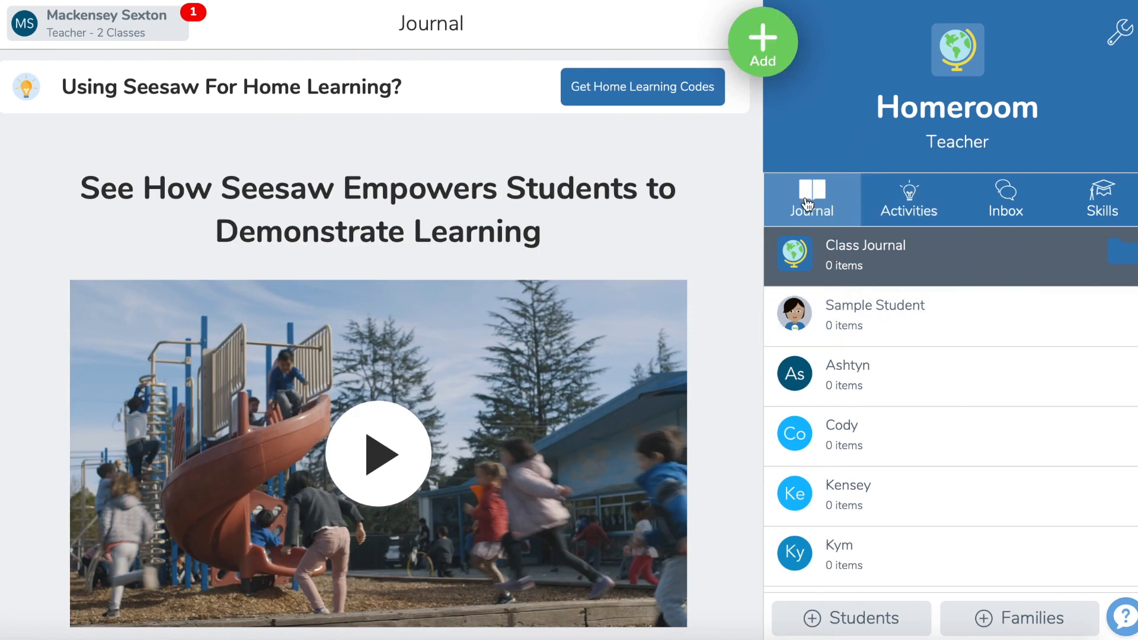
left_click(794, 83)
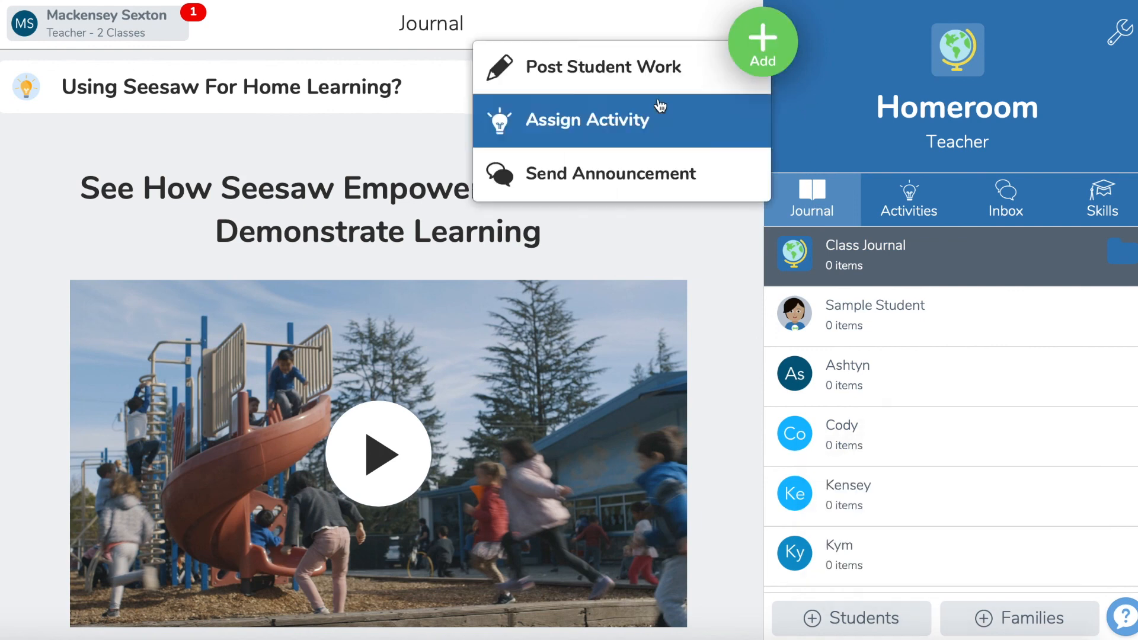
left_click(633, 85)
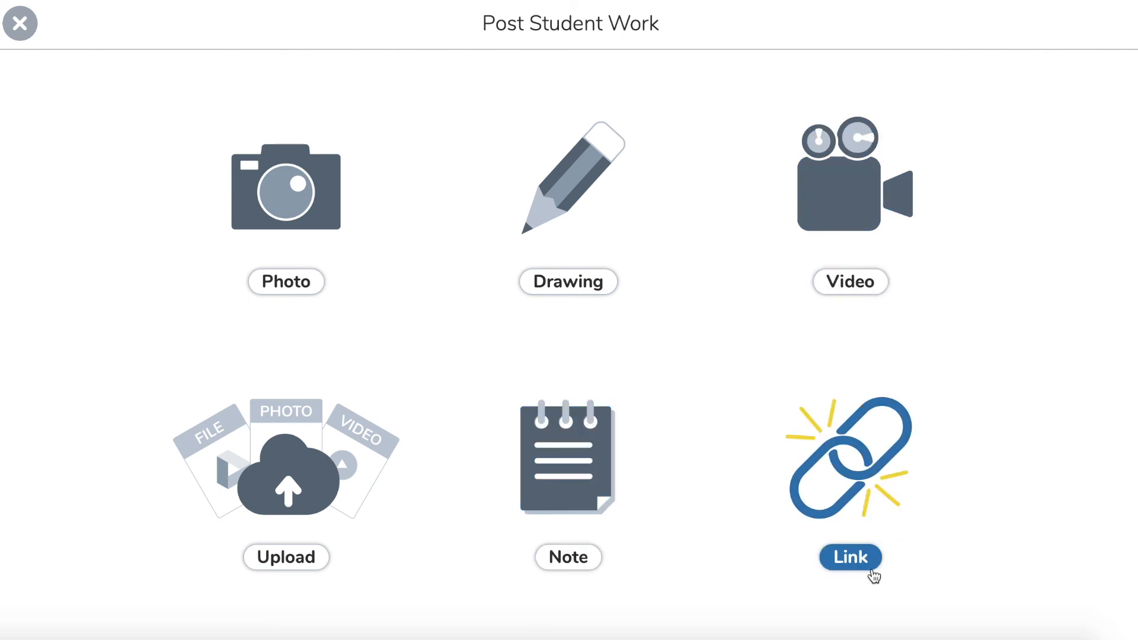
left_click(17, 24)
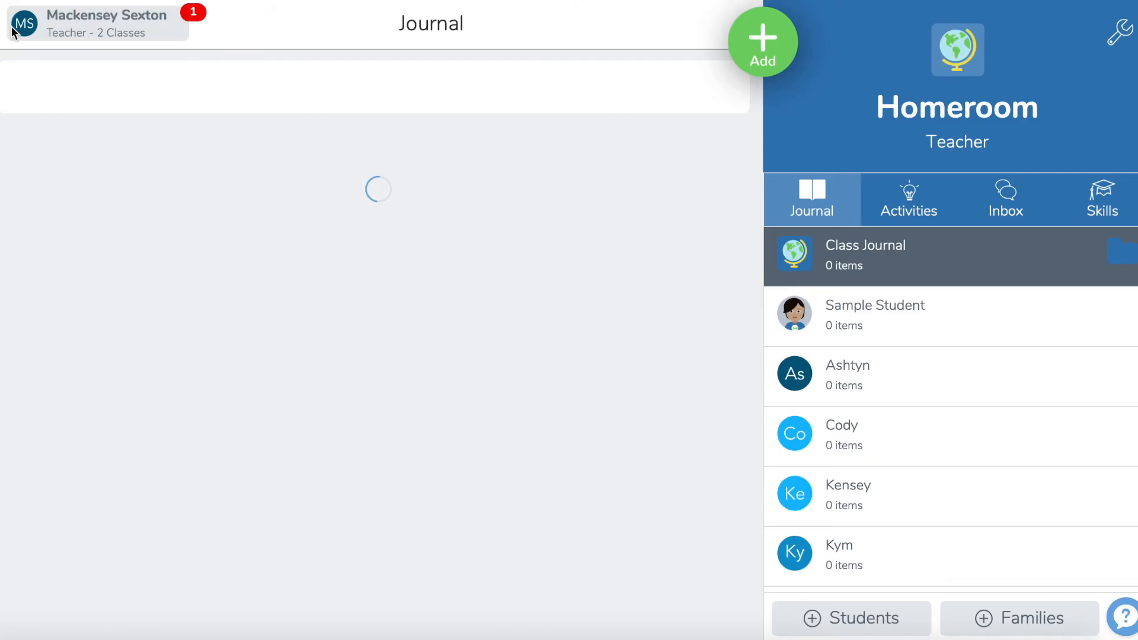
Step: Start assigning an activity from the class activities, and open the Practice Spelling Words activity in My Library
left_click(935, 216)
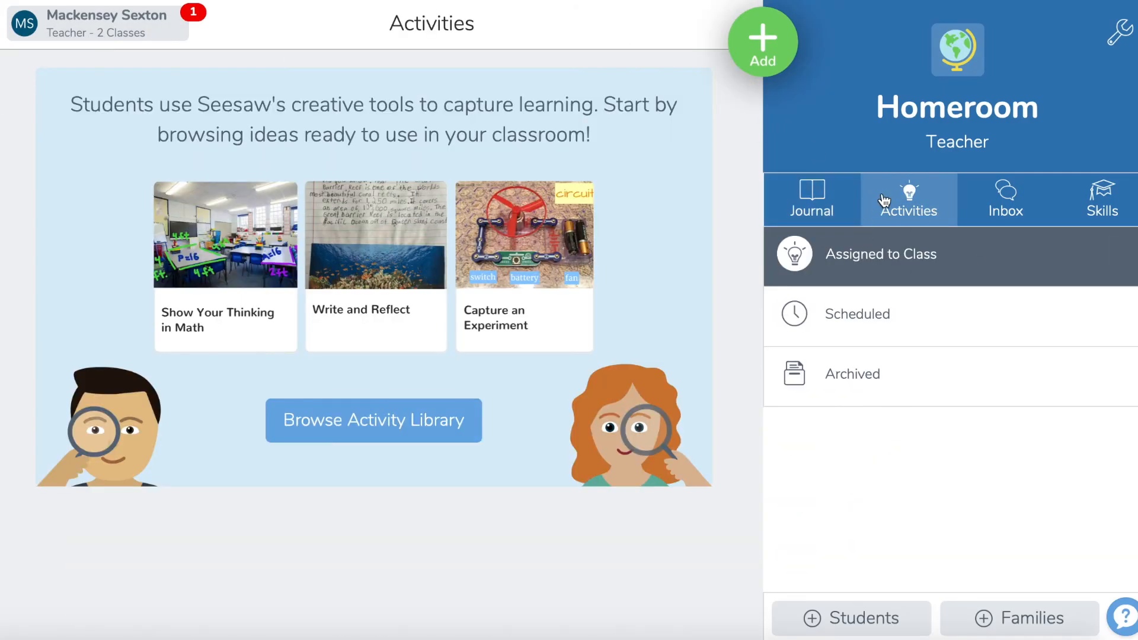
left_click(764, 55)
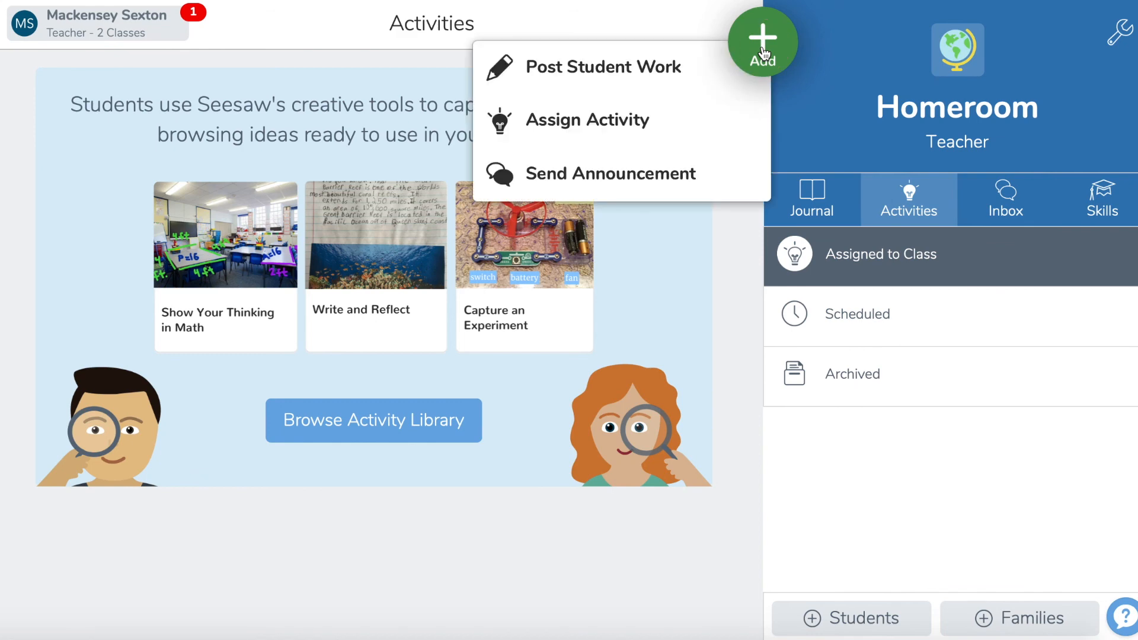
left_click(676, 114)
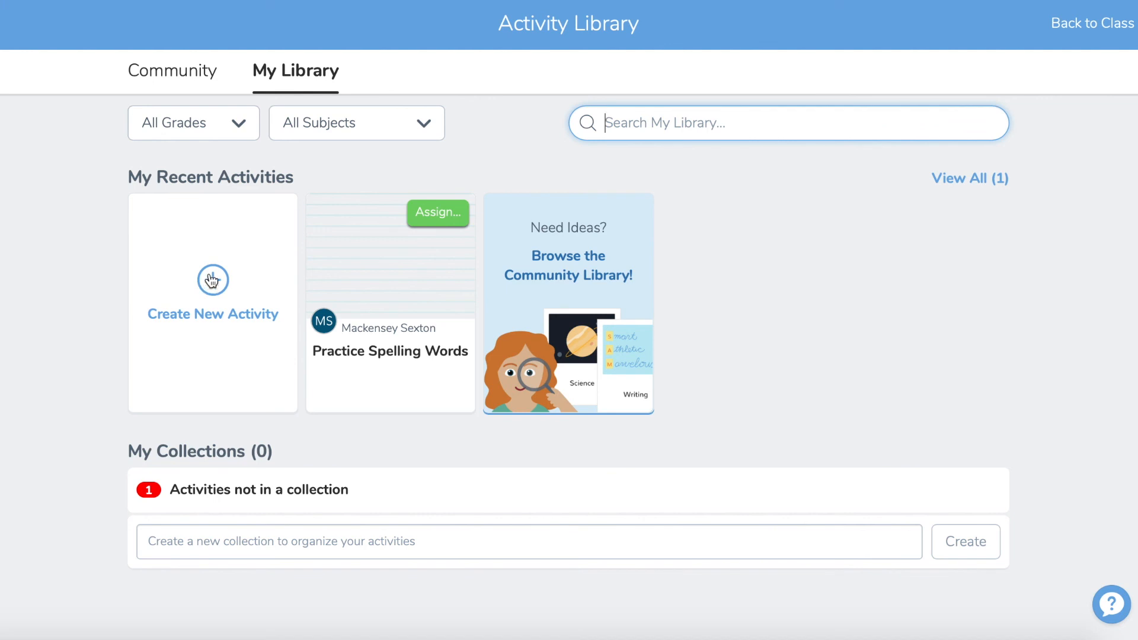
left_click(373, 302)
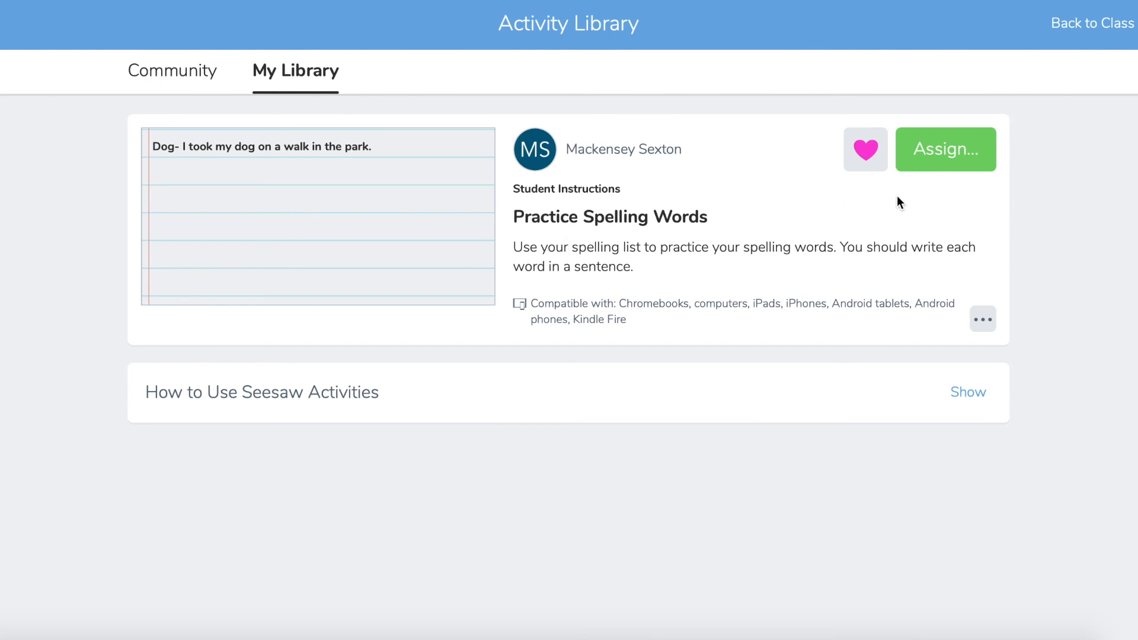
Step: Select the Homeroom class for the Practice Spelling Words assignment and file it in the ELA folder
left_click(947, 152)
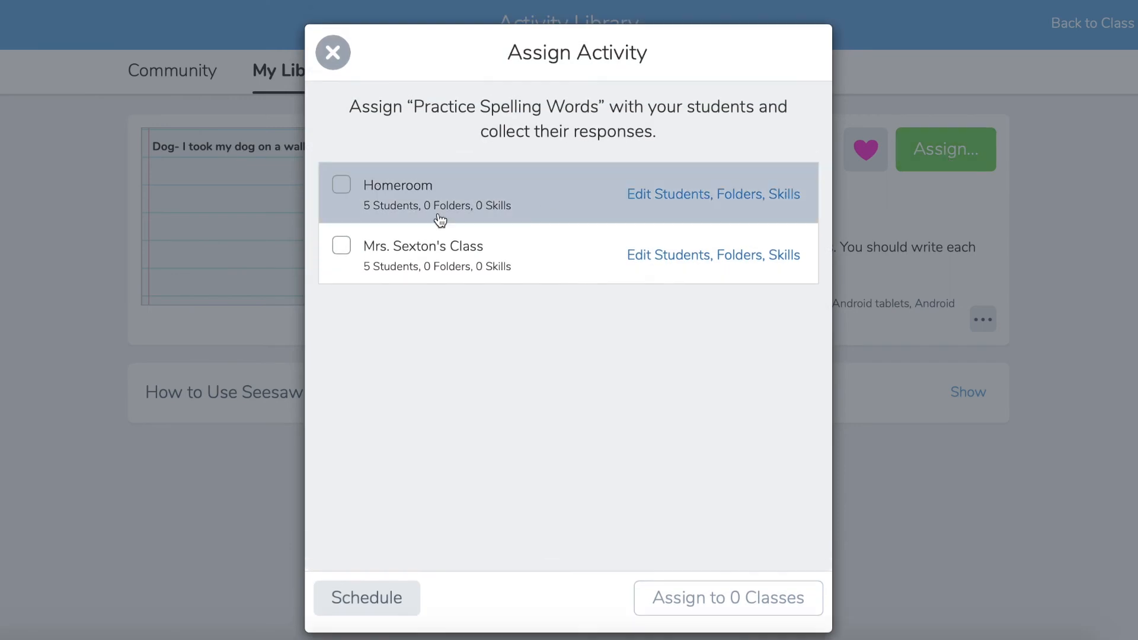
left_click(343, 190)
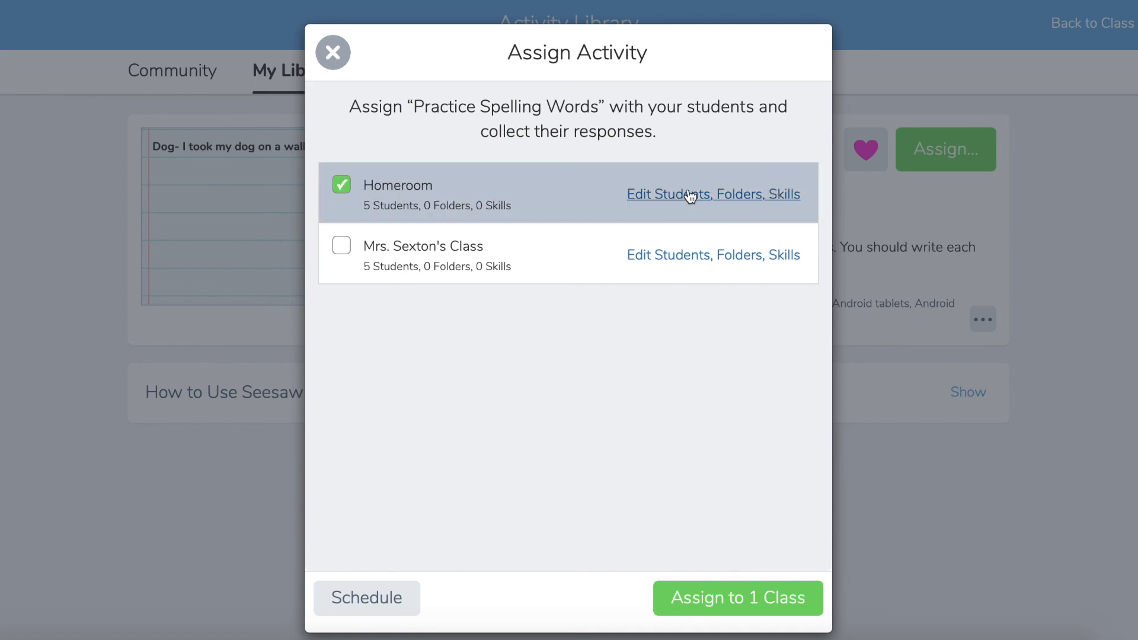
left_click(752, 196)
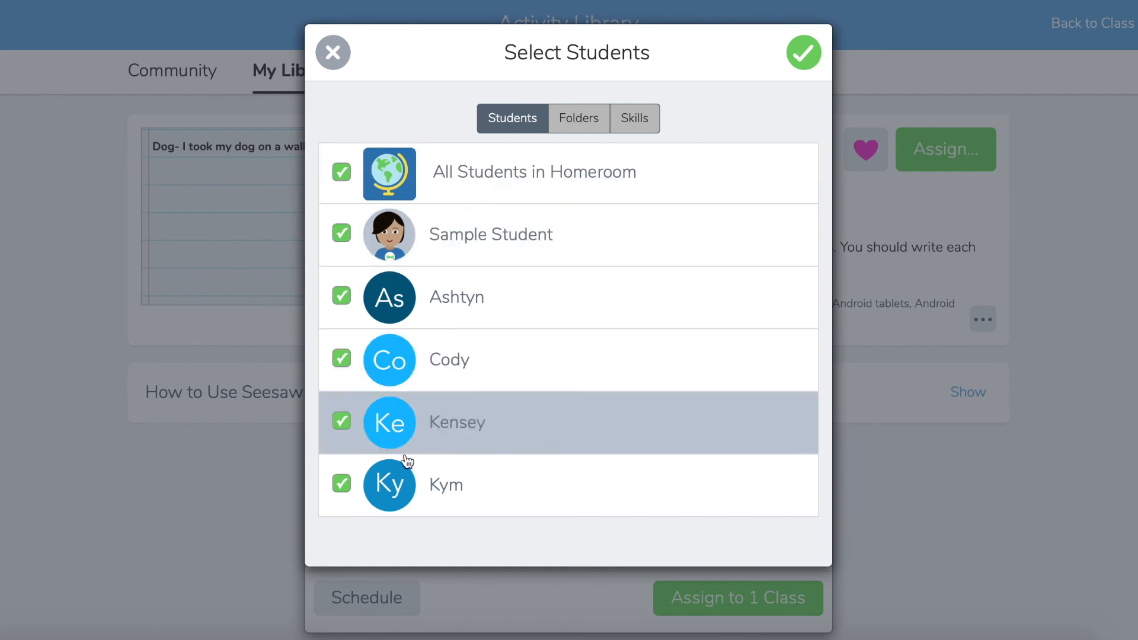
left_click(577, 114)
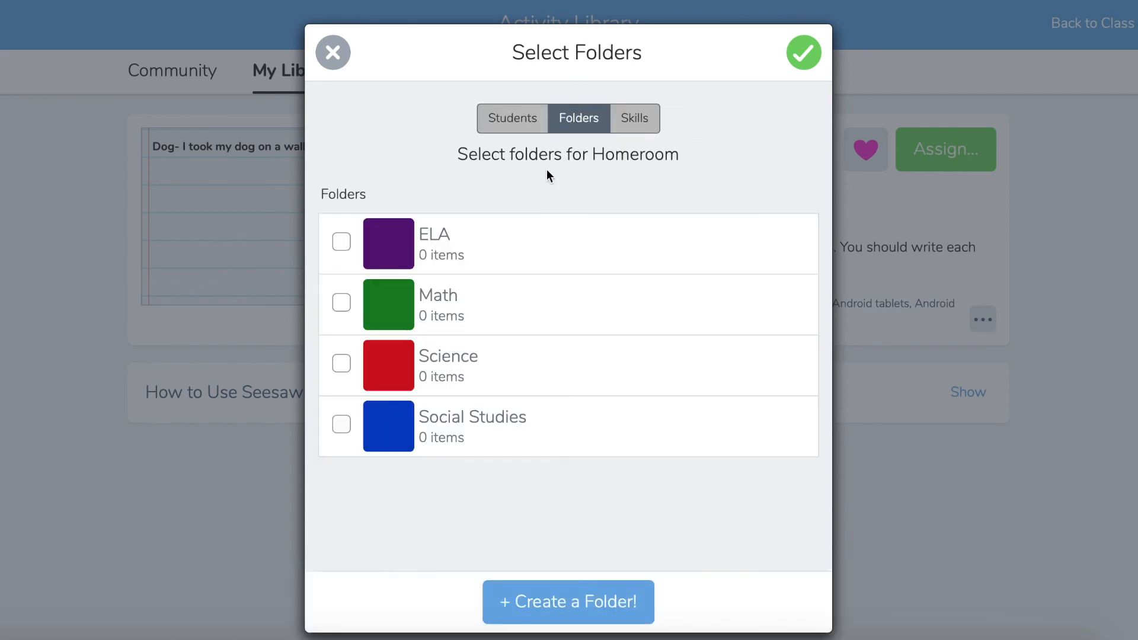
left_click(341, 242)
left_click(635, 117)
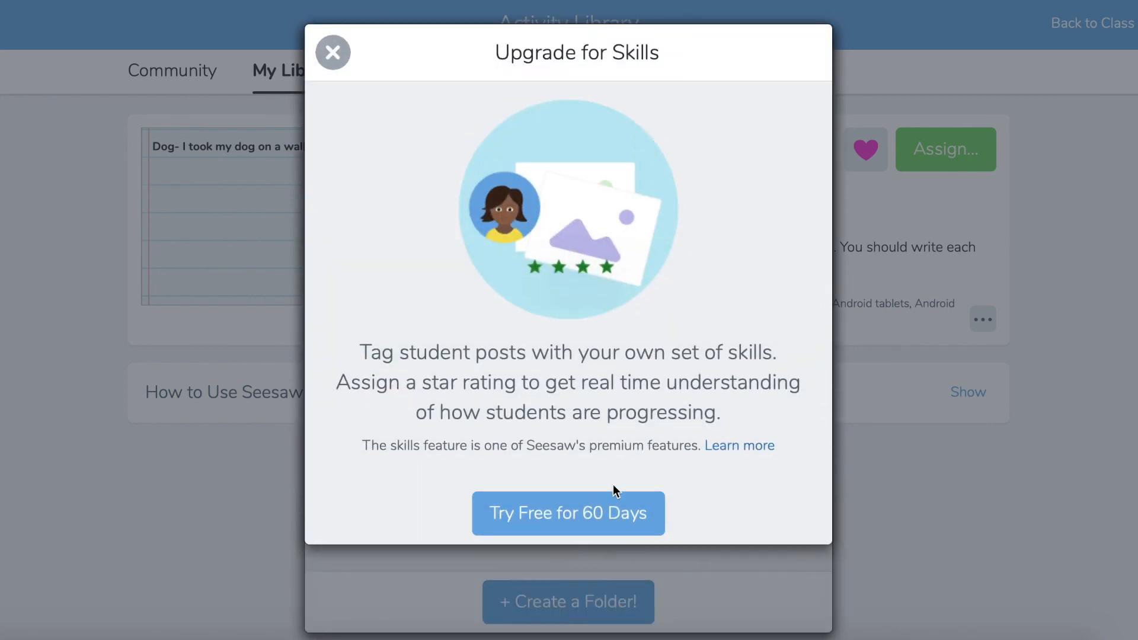
left_click(334, 54)
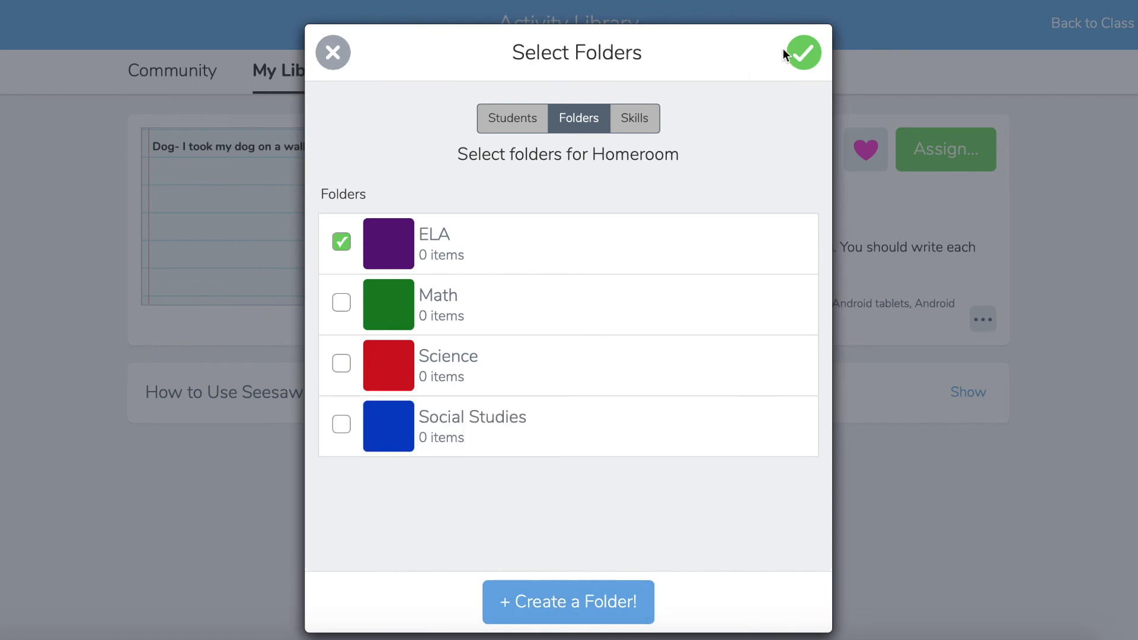
left_click(803, 54)
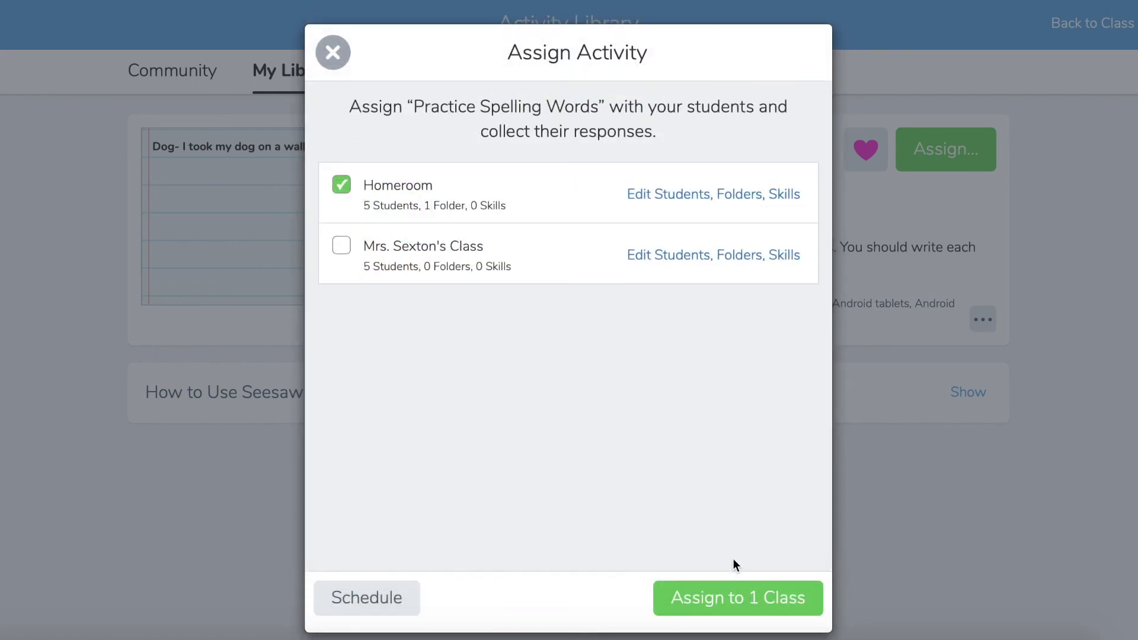
Step: Assign the activity to the selected class and return to the class activities
left_click(732, 598)
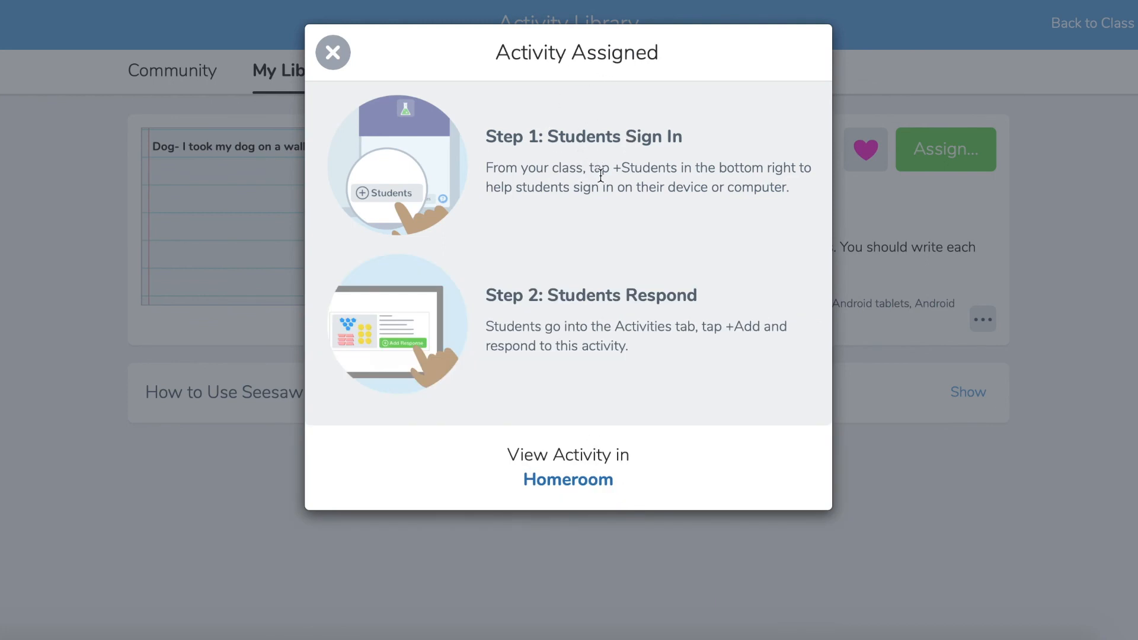
left_click(333, 53)
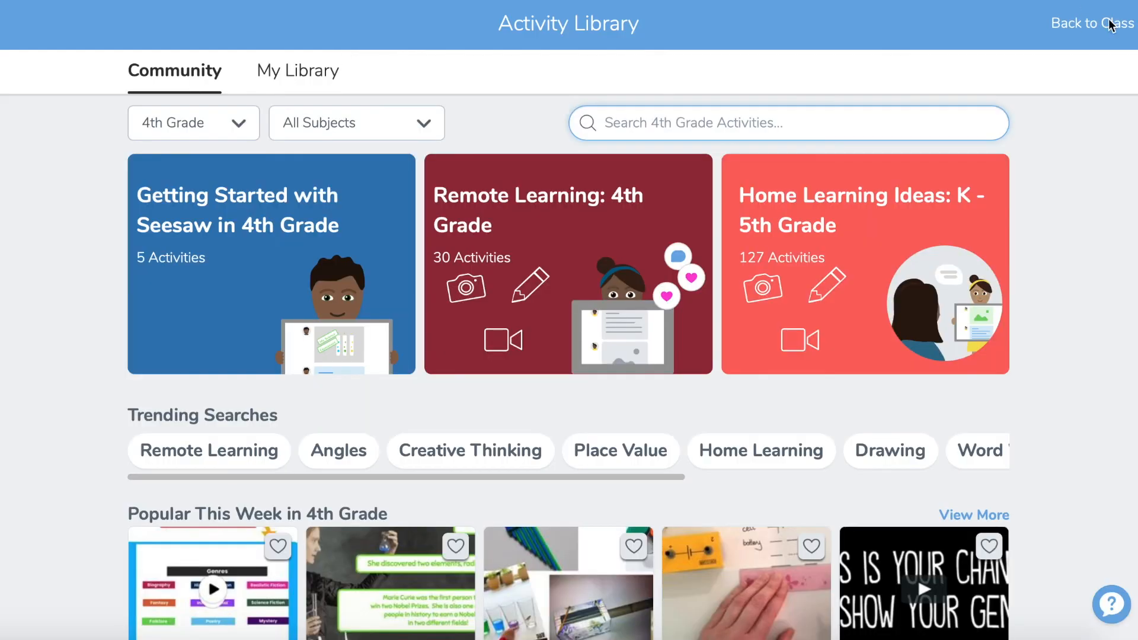
left_click(1061, 23)
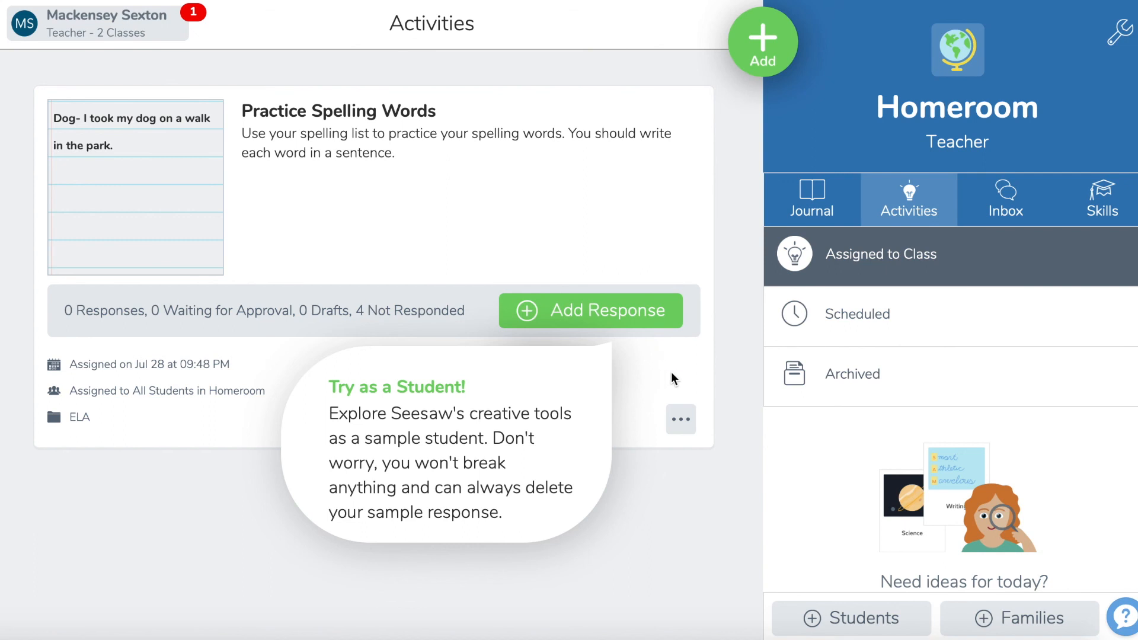
Step: Open the assigned Practice Spelling Words activity and start a note response for the fourth listed student
left_click(683, 422)
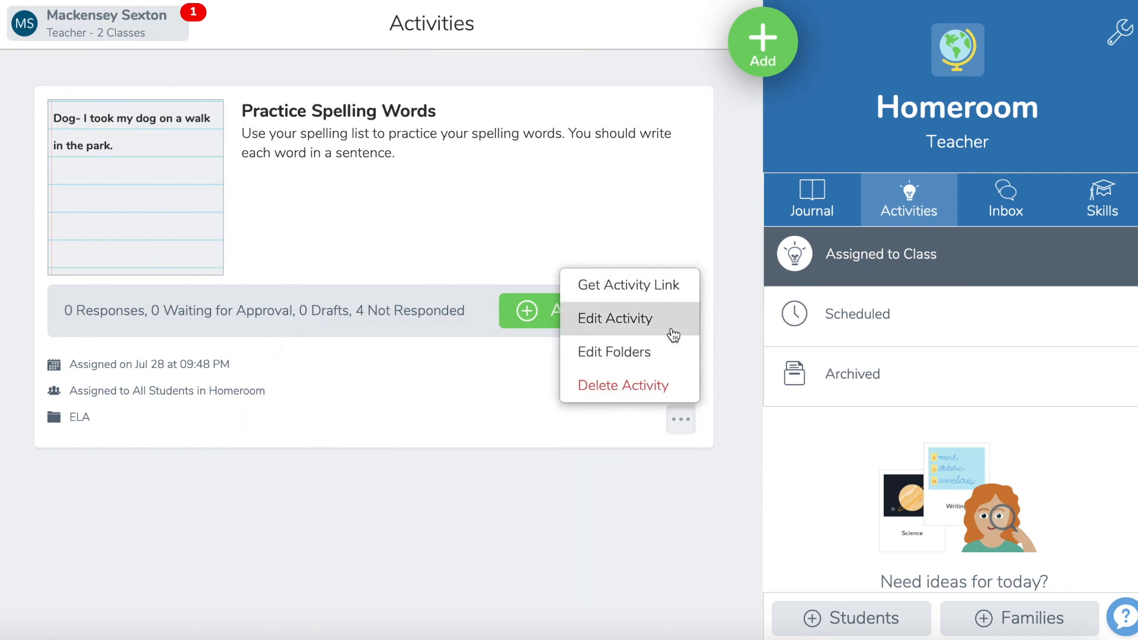
left_click(427, 259)
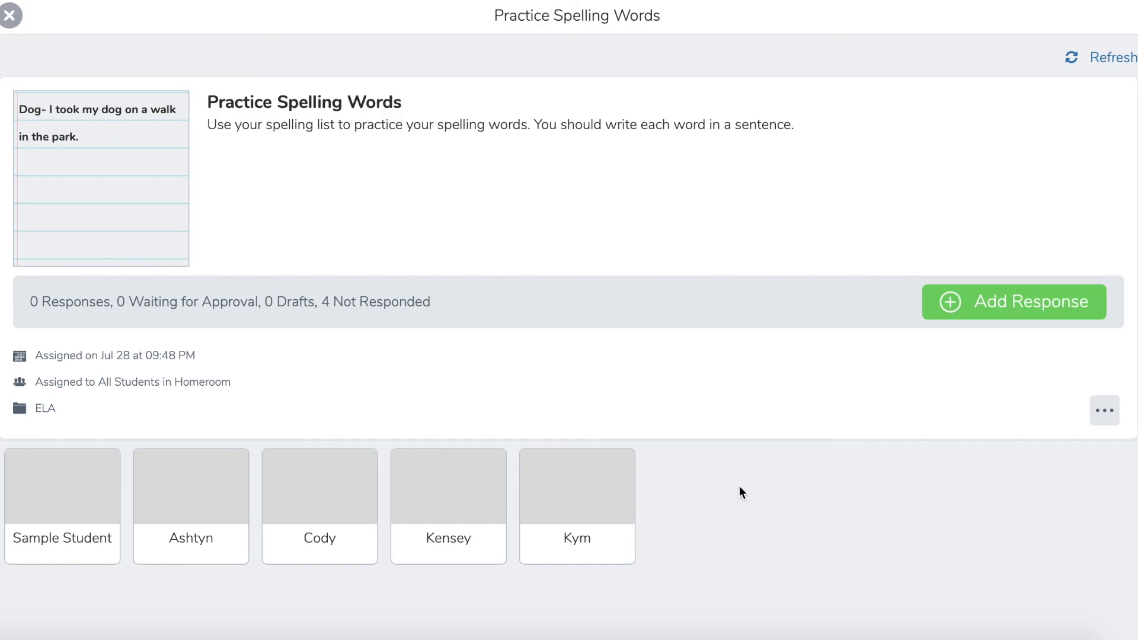
left_click(950, 301)
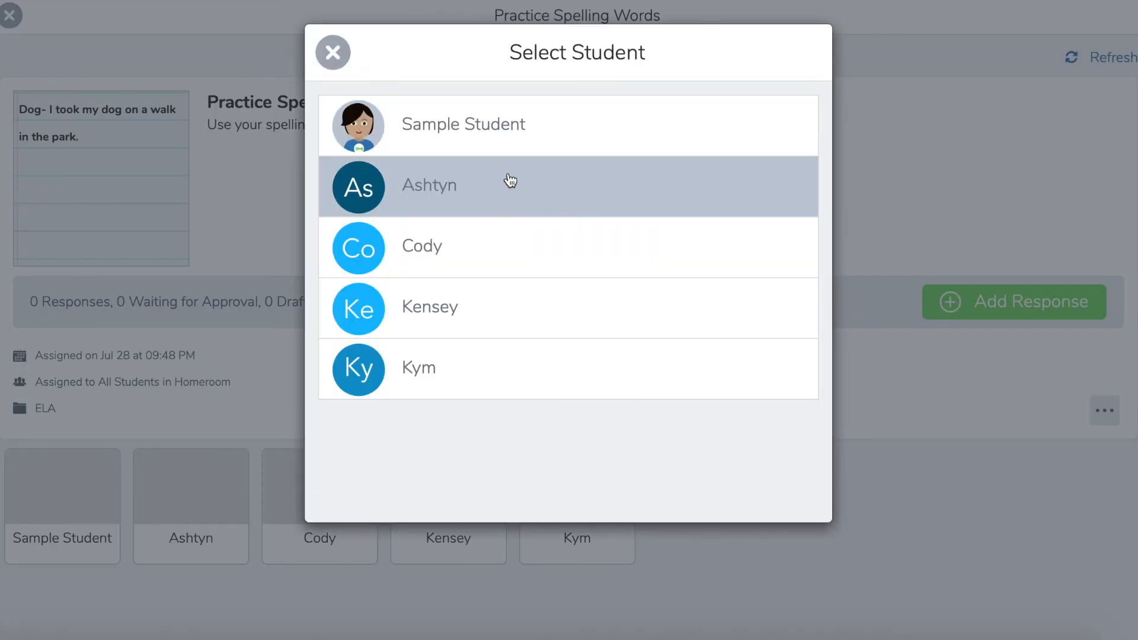
left_click(486, 296)
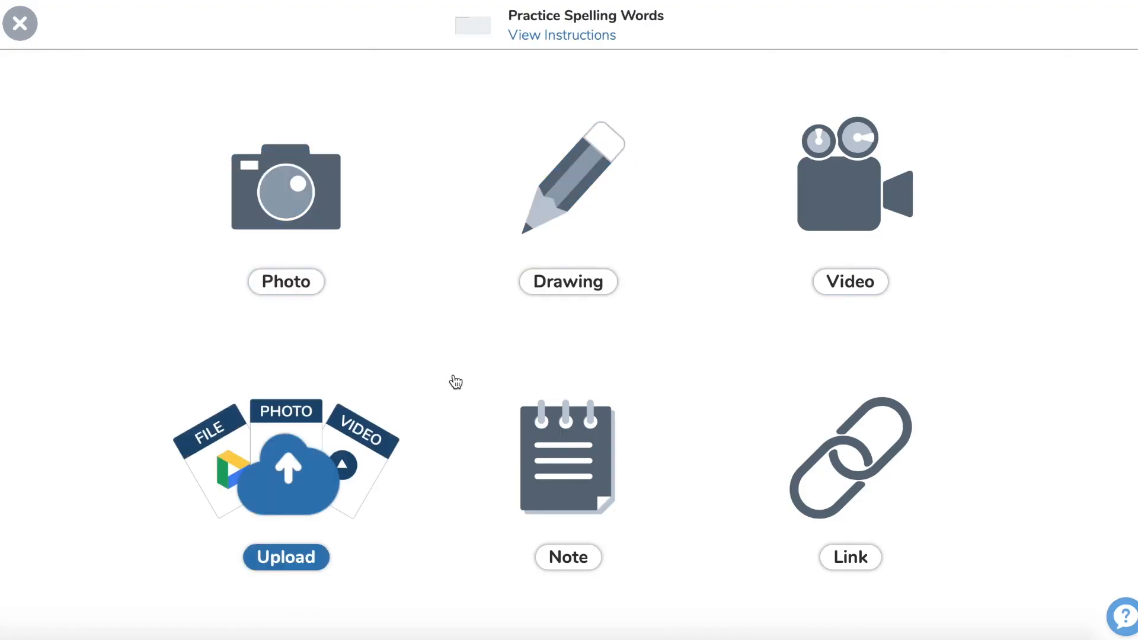
left_click(529, 458)
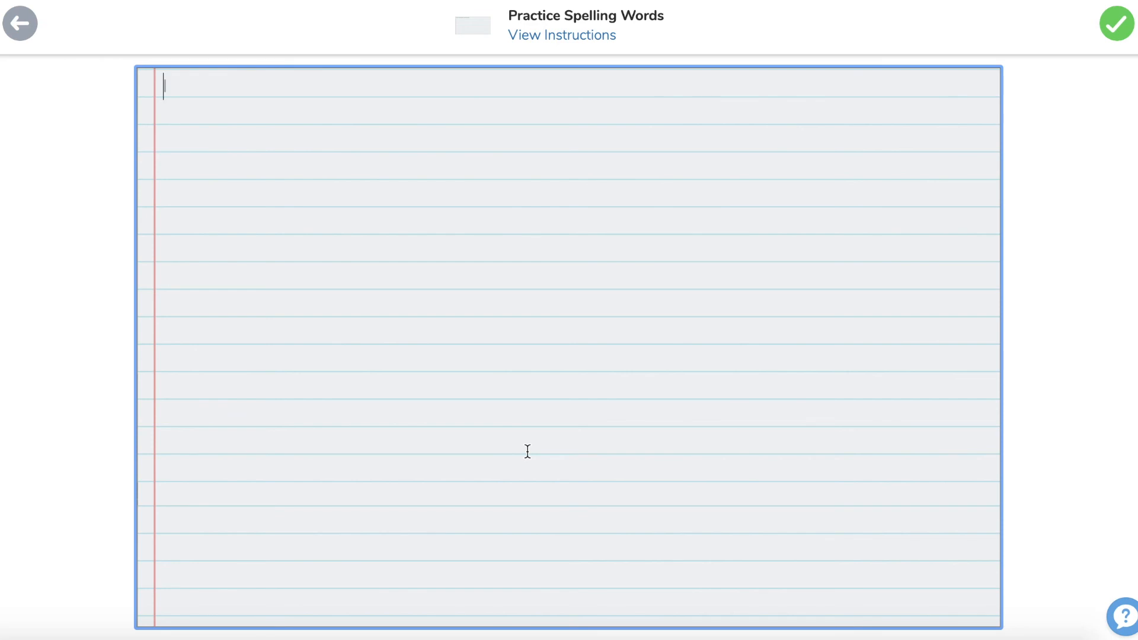
Step: Write "Make sure to use complete sentences." in the note and submit the response to the student's journal
type("Make sure to use c")
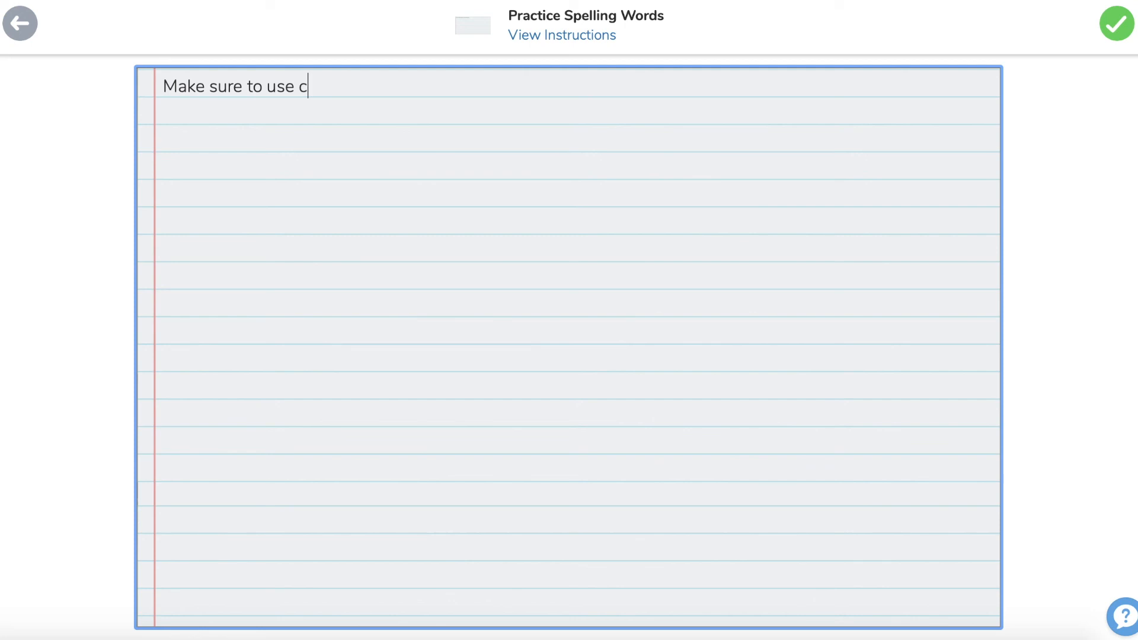
type("omplete sentences.")
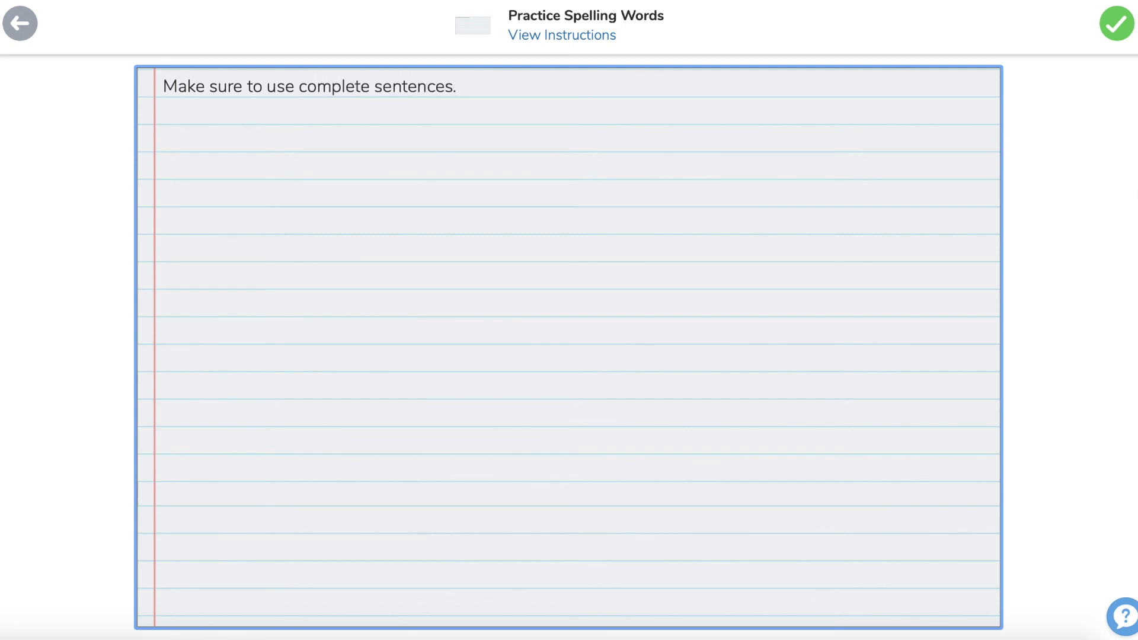
left_click(1117, 25)
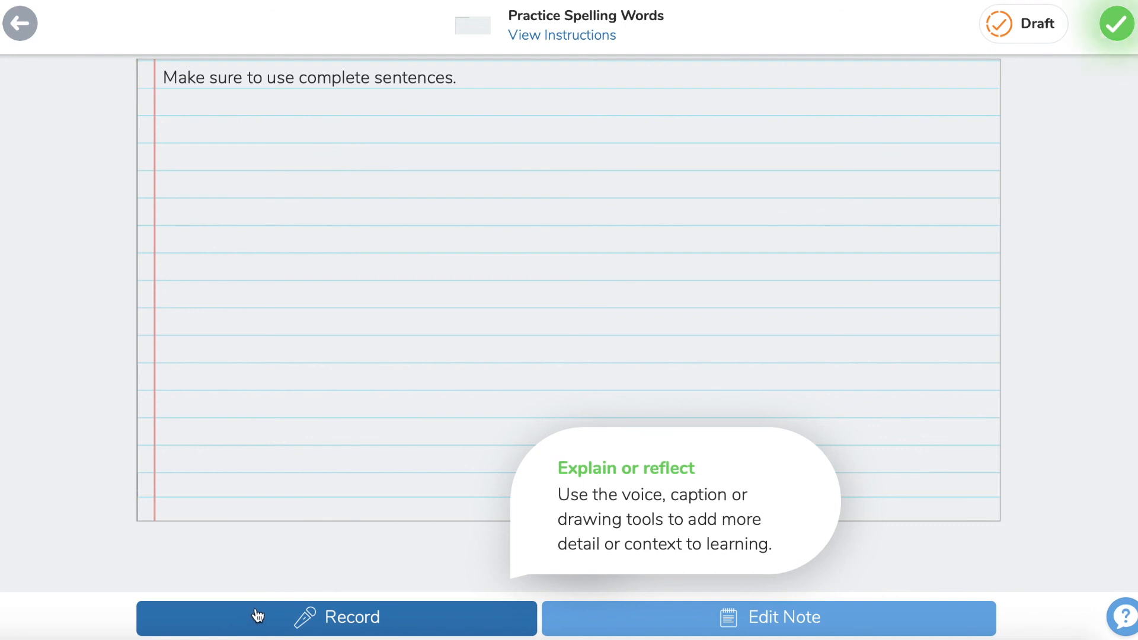
left_click(1130, 32)
left_click(1130, 34)
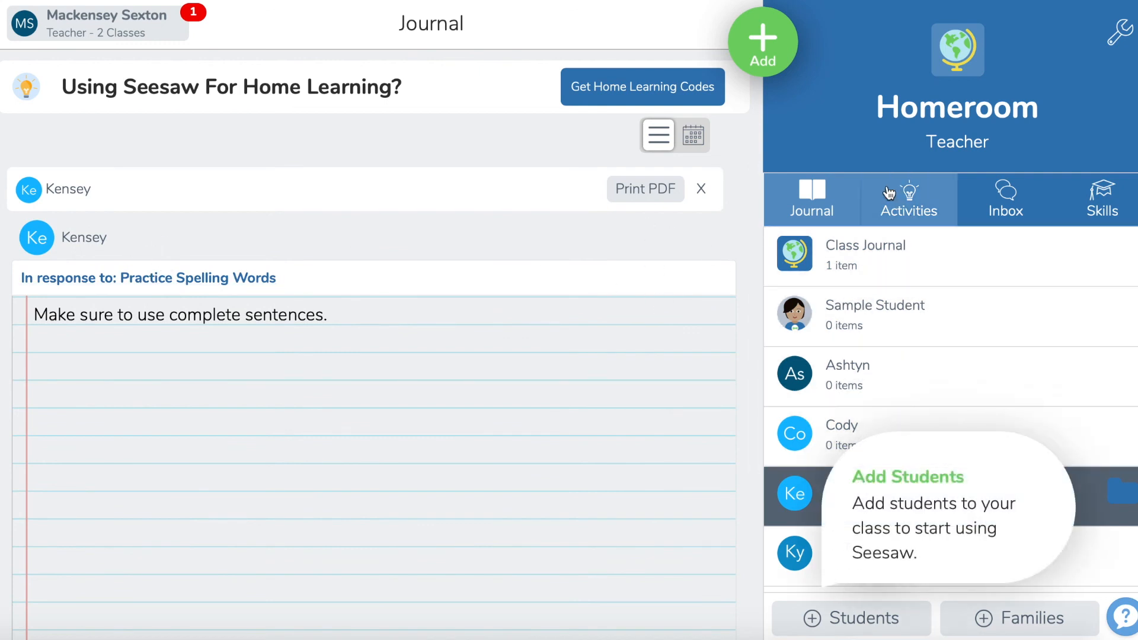
Step: Look at the form for creating a new activity in My Library, and return to the class activities
left_click(916, 201)
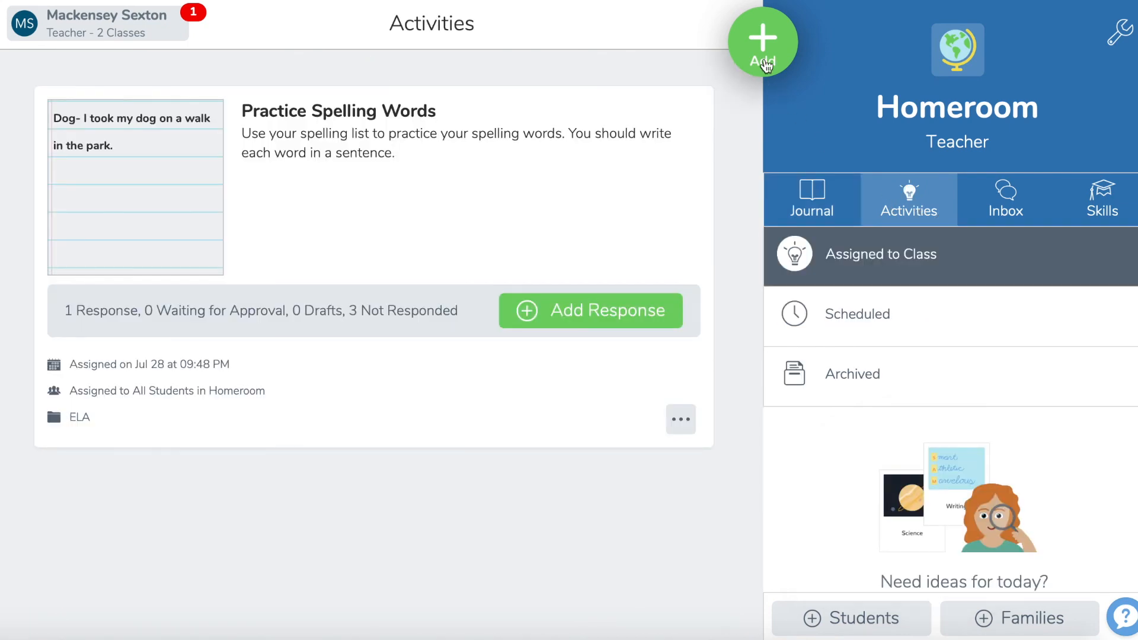
left_click(763, 64)
left_click(679, 122)
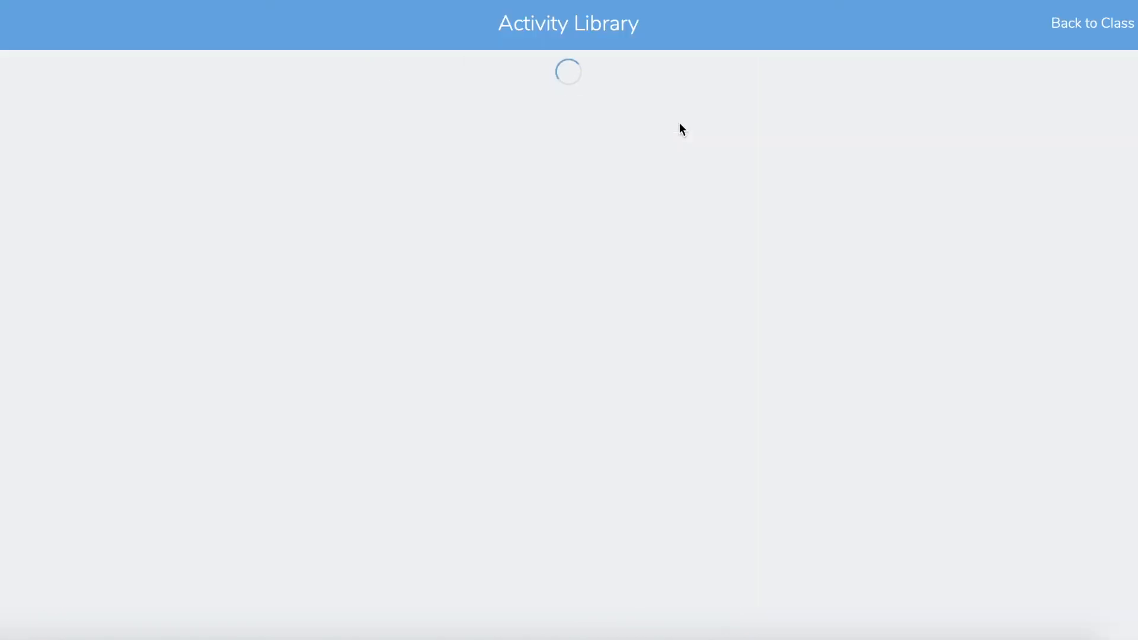
left_click(236, 256)
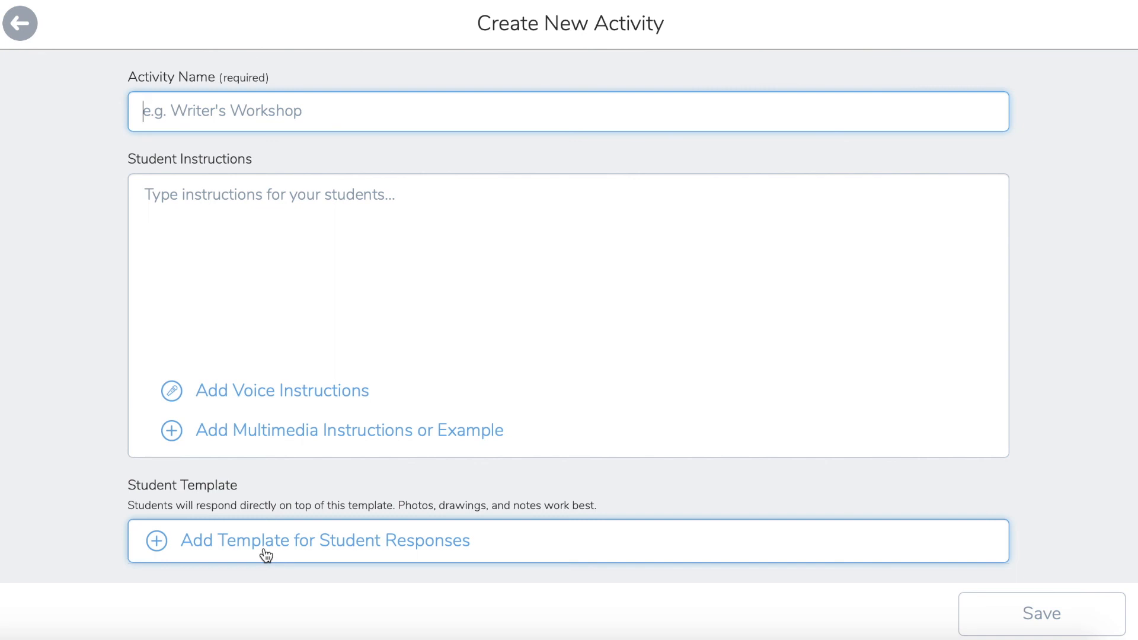
left_click(19, 21)
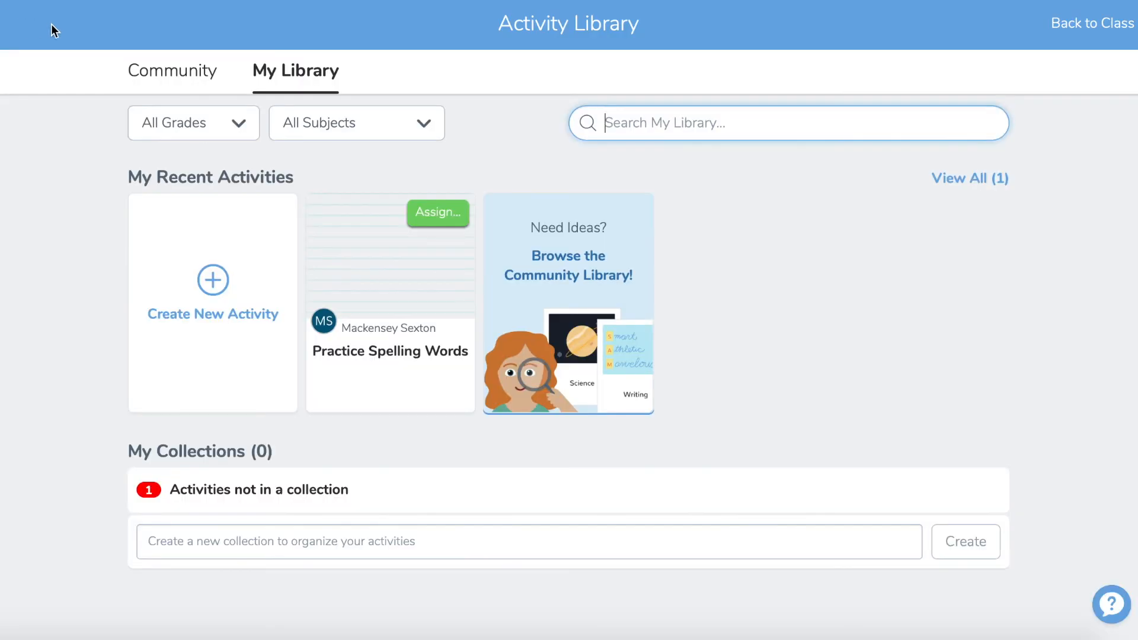
left_click(1089, 19)
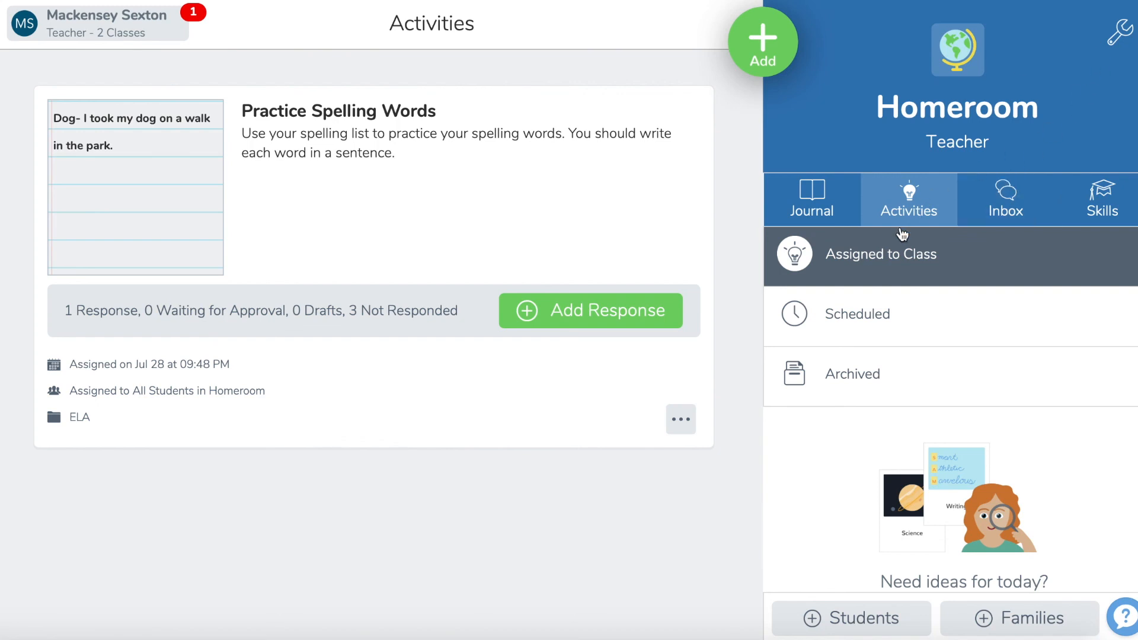
Step: Browse the 4th Grade collections, trending searches and popular activities in the Community library, and return to the class
left_click(781, 65)
left_click(662, 120)
left_click(207, 61)
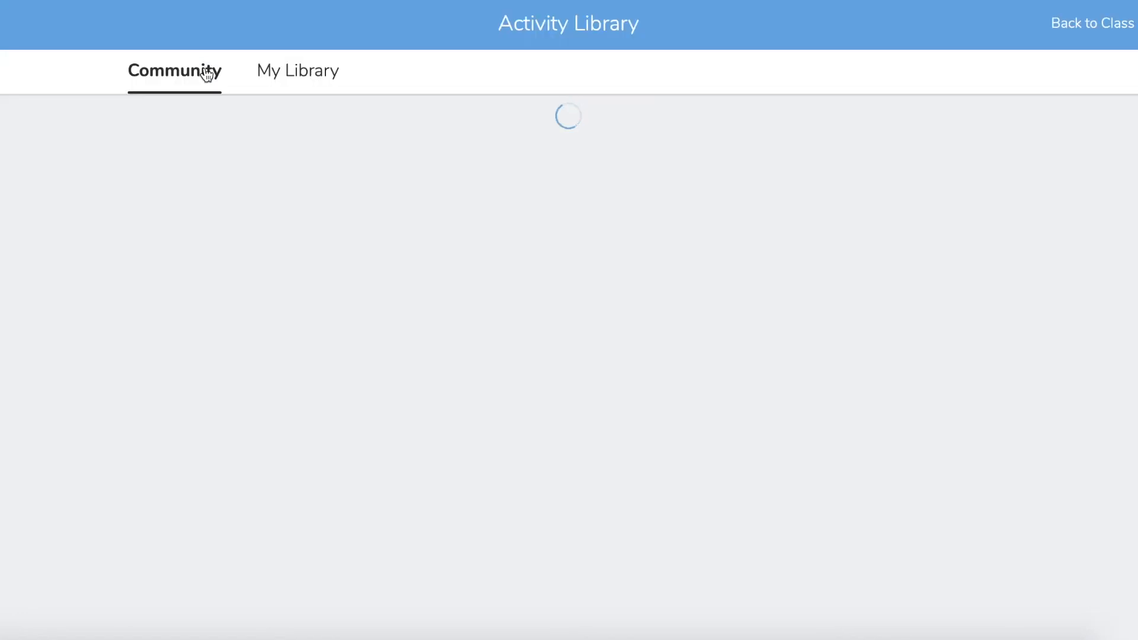
scroll(642, 465, "down", 8)
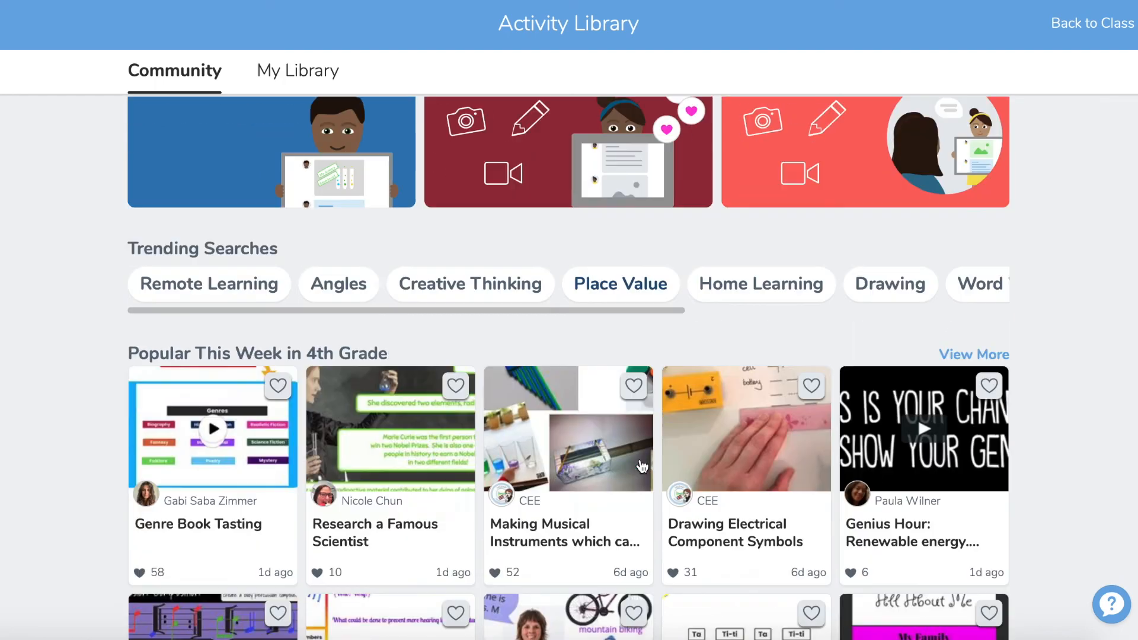
scroll(643, 465, "up", 9)
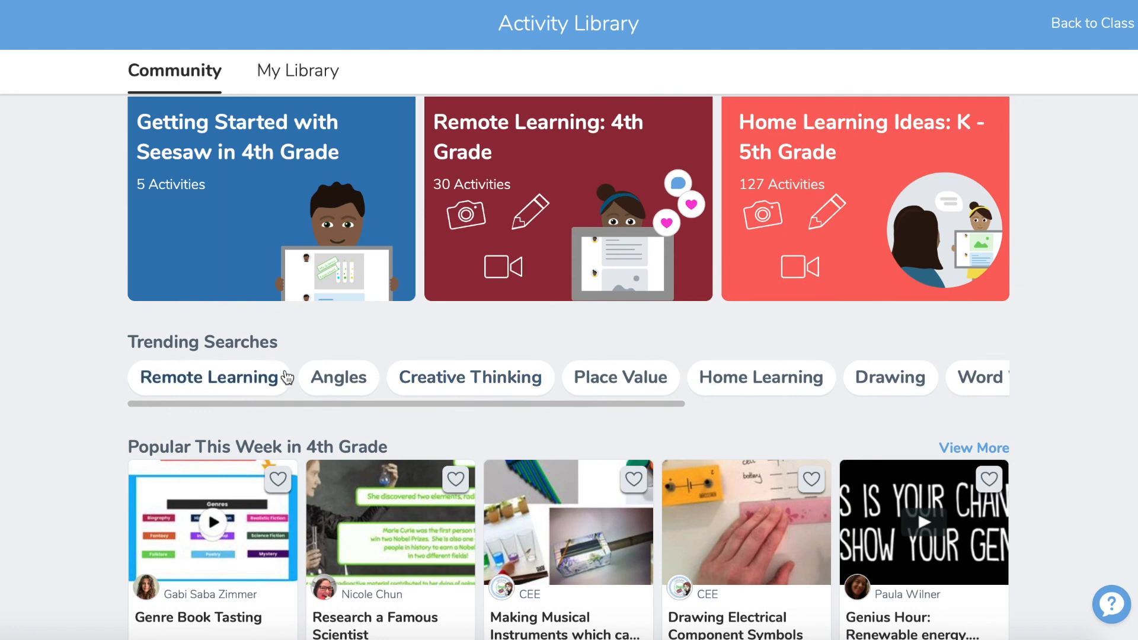
scroll(862, 407, "up", 2)
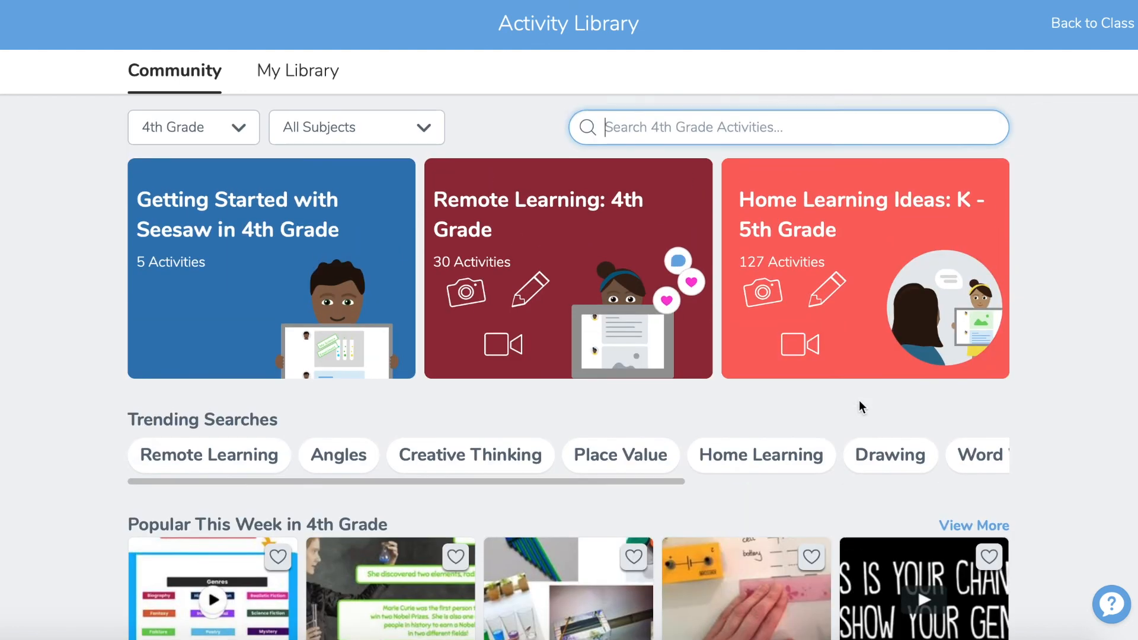
left_click(696, 121)
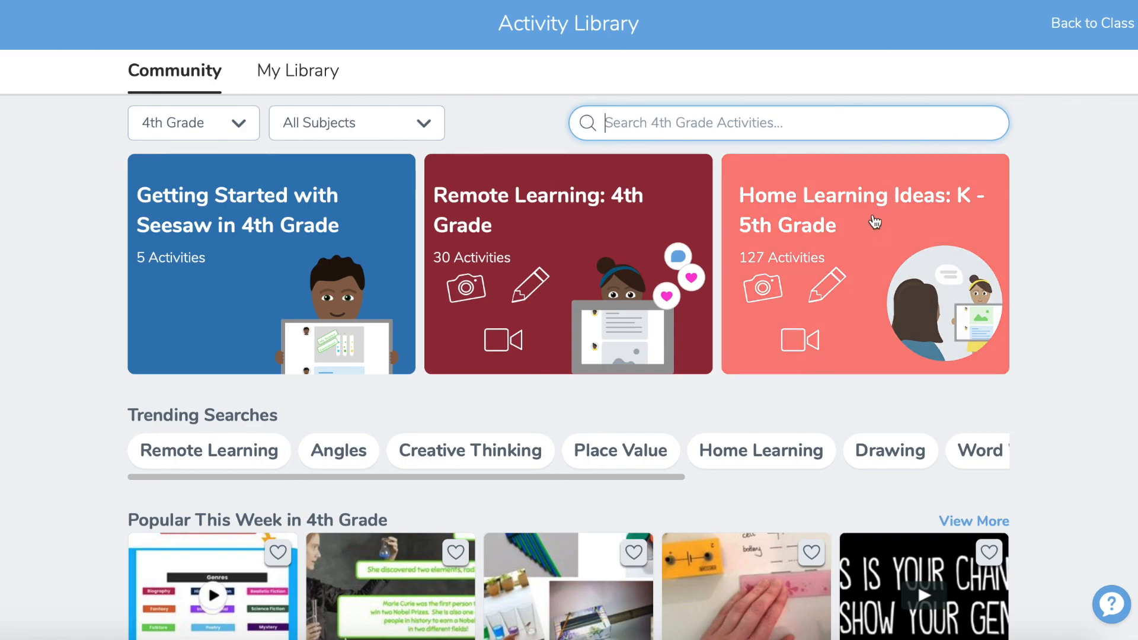
scroll(876, 221, "down", 5)
scroll(876, 221, "down", 10)
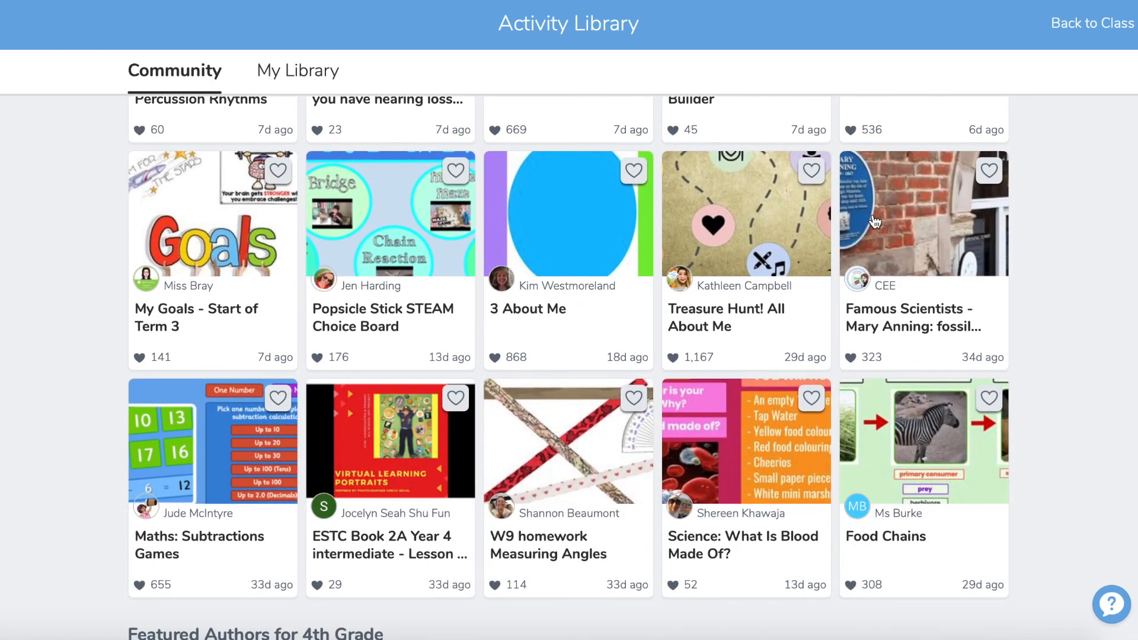
scroll(876, 221, "up", 11)
left_click(1109, 24)
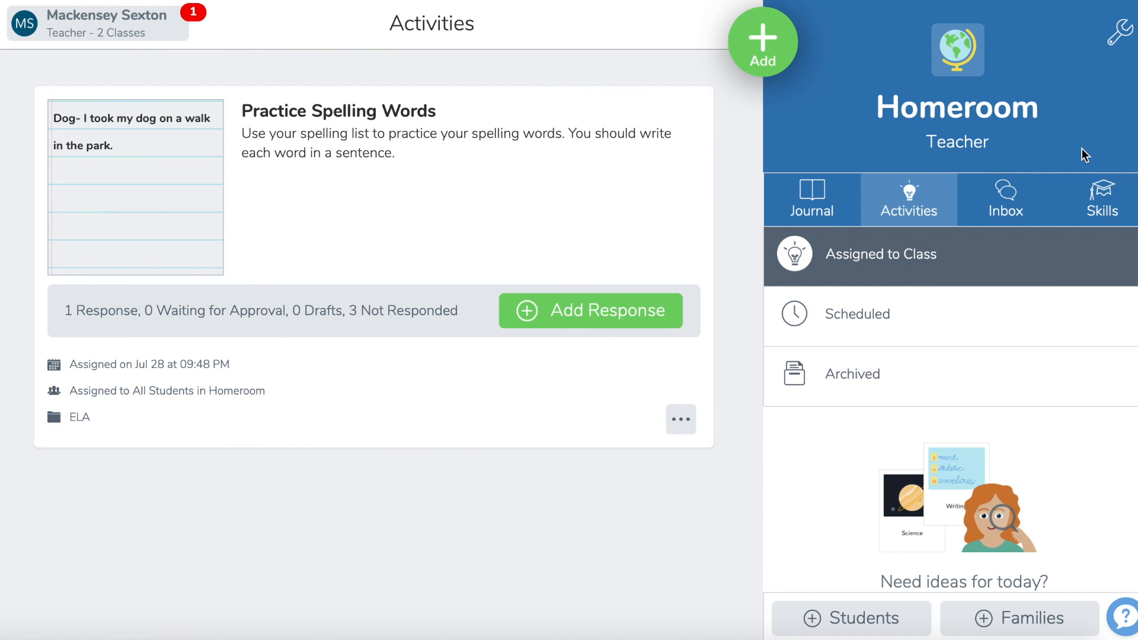
Step: View the class's scheduled activities, check the scheduling option for Practice Spelling Words, and close the assignment without assigning it
left_click(863, 316)
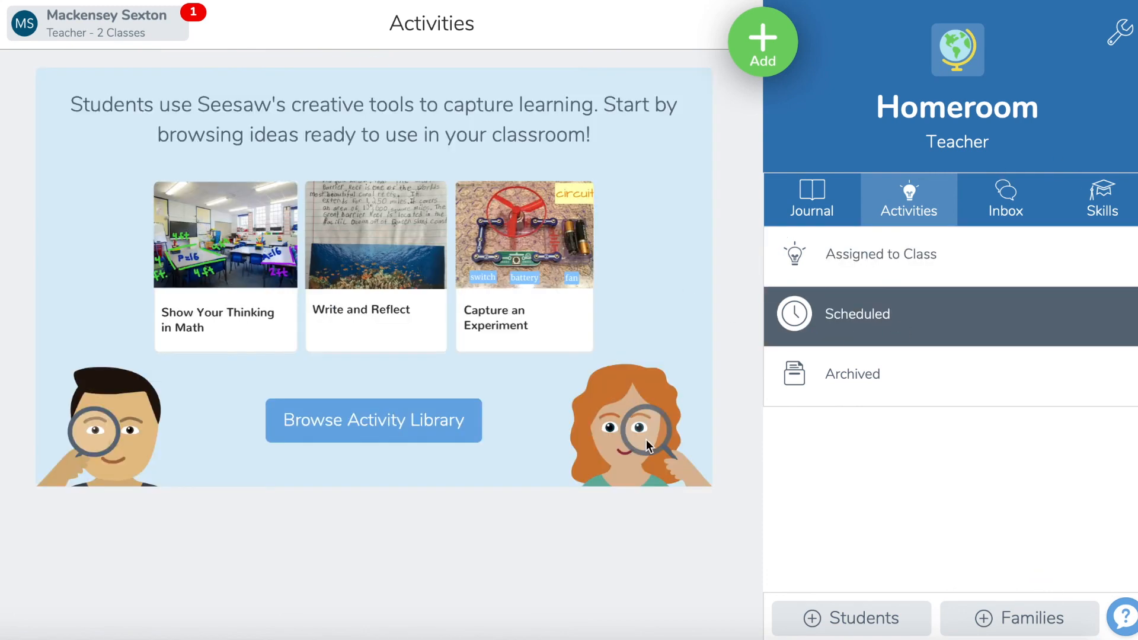
left_click(763, 42)
left_click(675, 130)
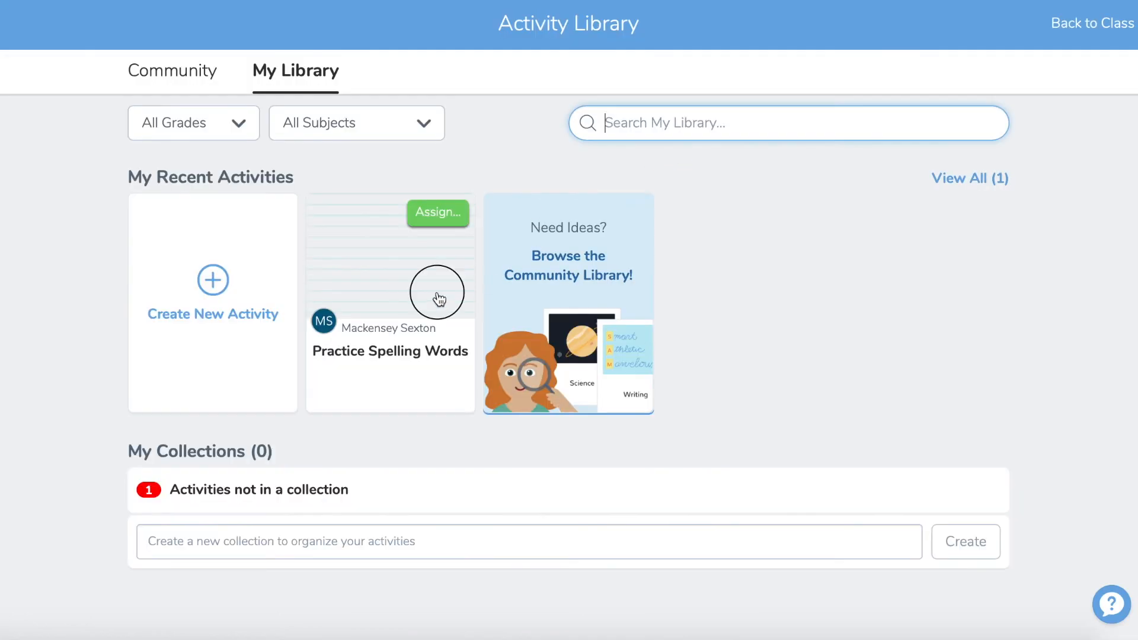
left_click(438, 298)
left_click(956, 161)
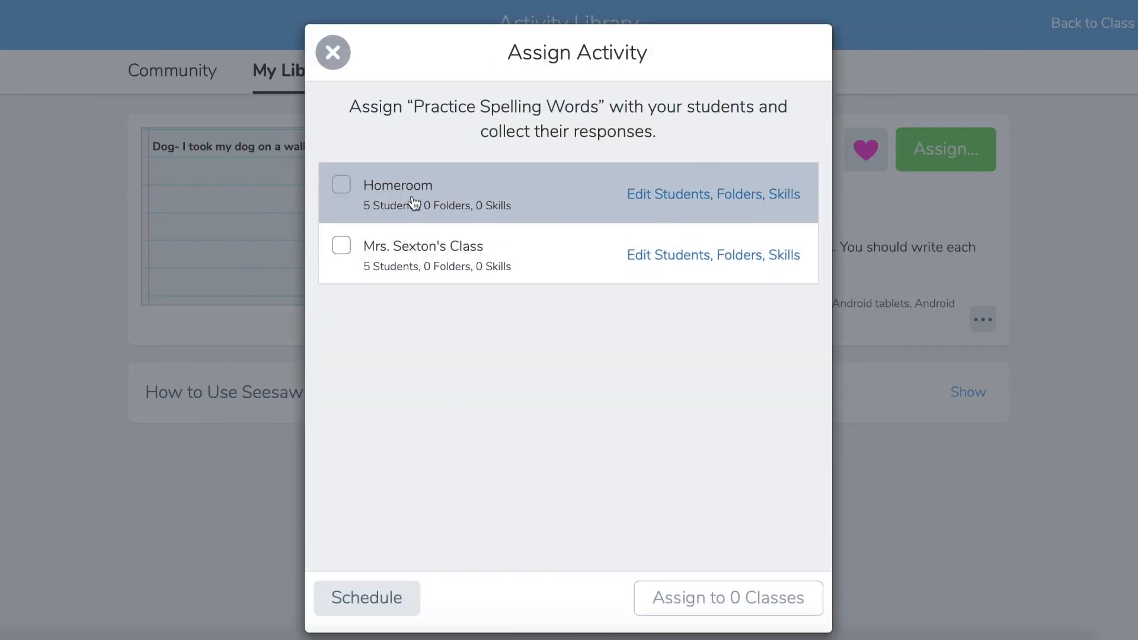
left_click(394, 597)
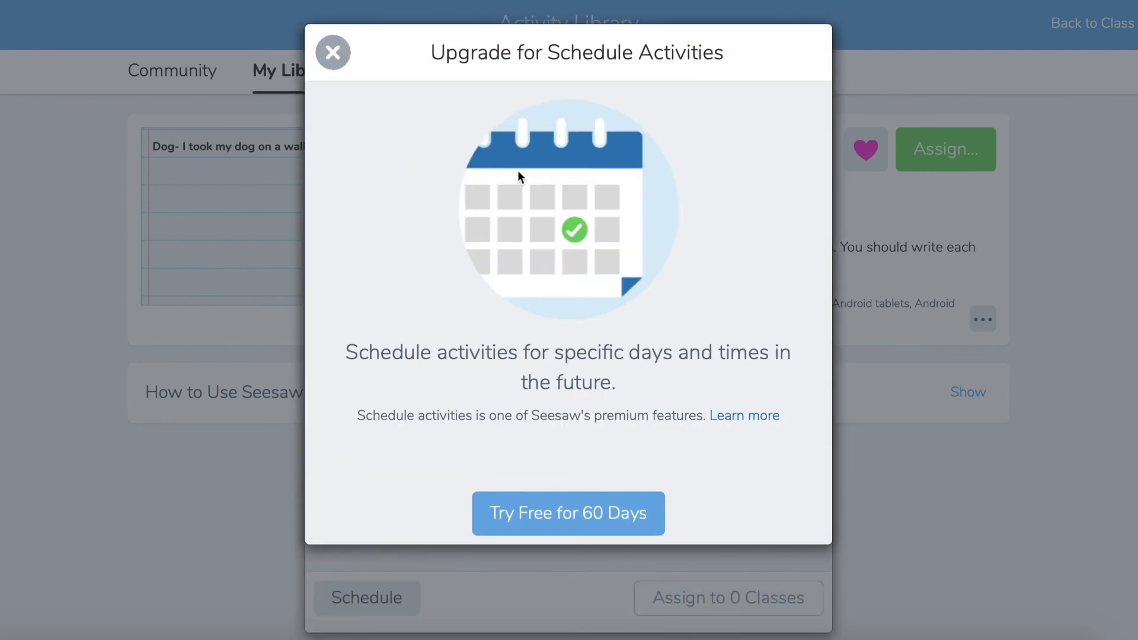
left_click(334, 52)
left_click(333, 52)
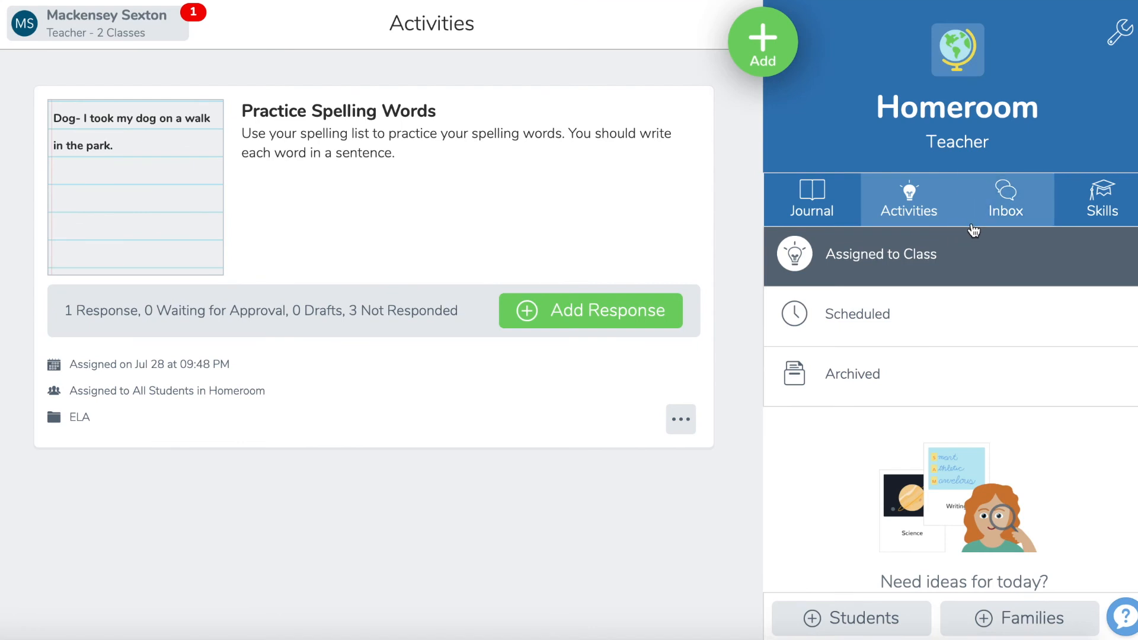
Step: View the class's archived activities and the student announcements in the class inbox
left_click(863, 400)
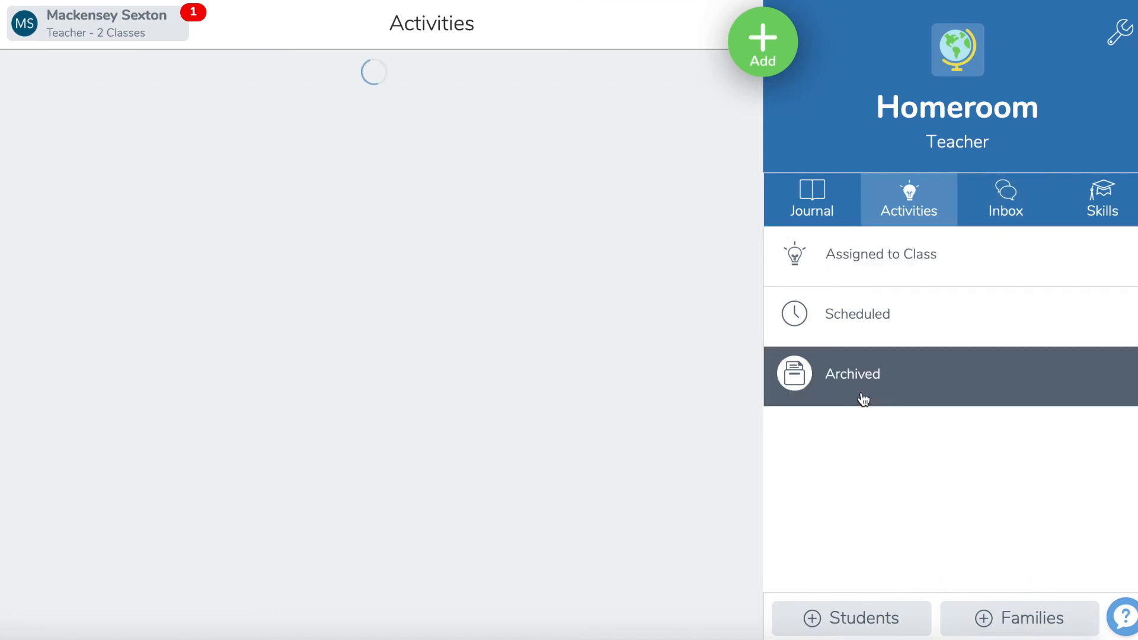
left_click(1014, 214)
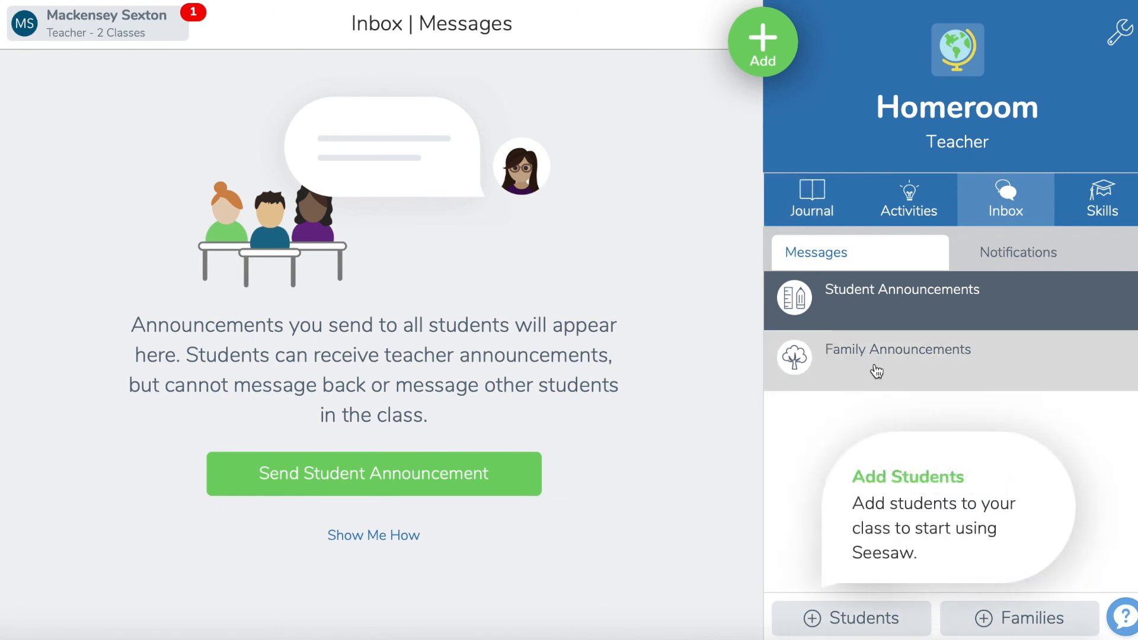
Step: Send the announcement "Reminder: Geography Test Tomorrow" to all students
left_click(769, 59)
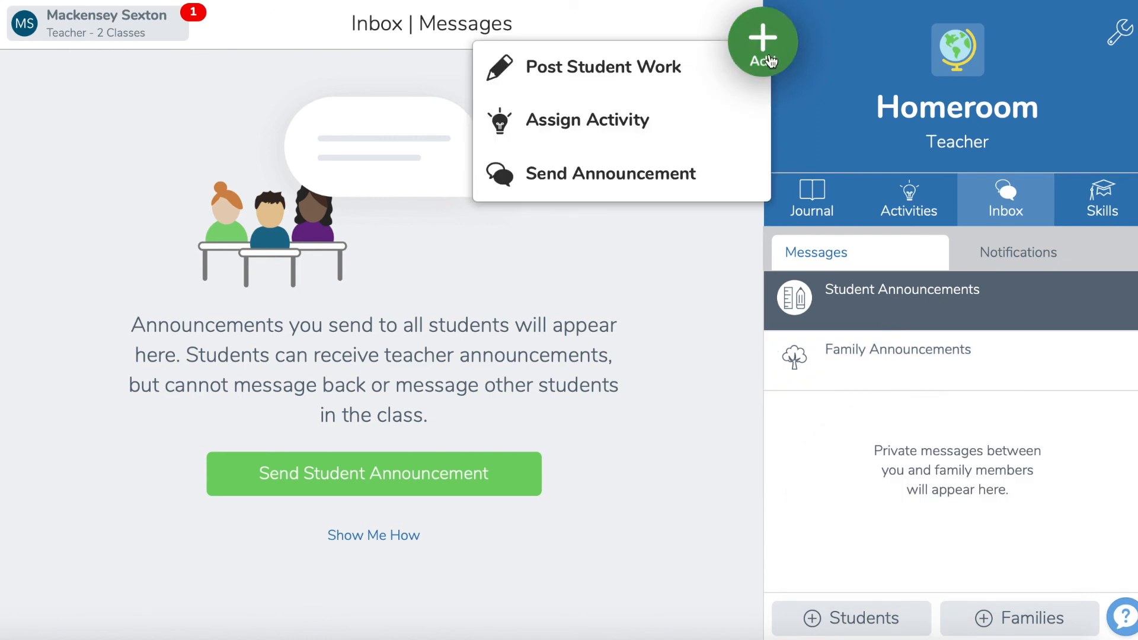
left_click(702, 177)
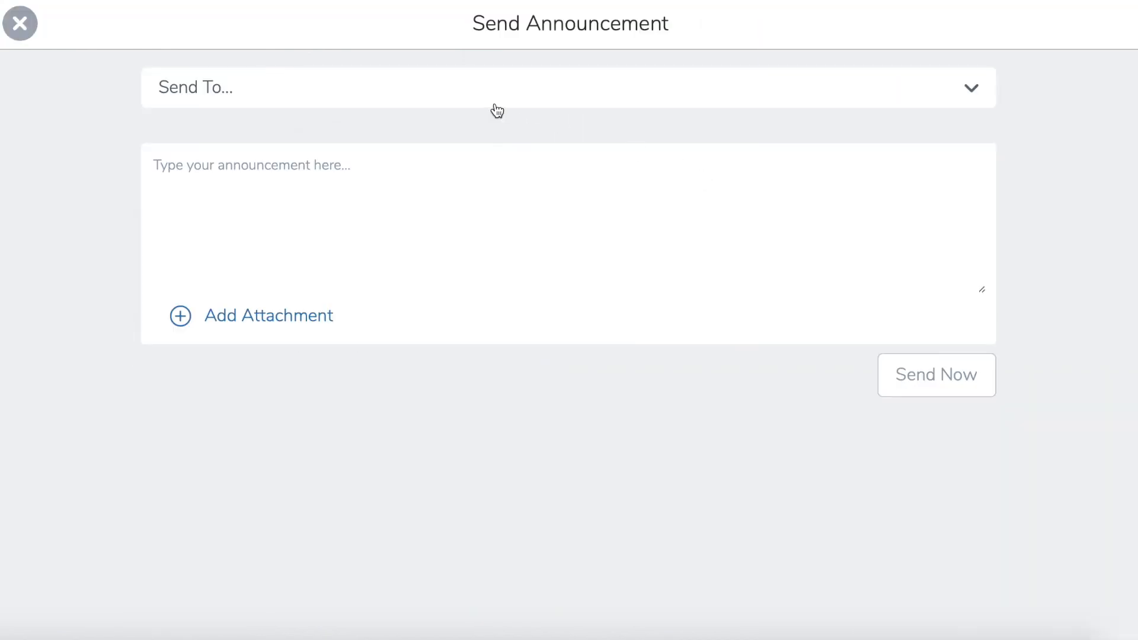
left_click(500, 89)
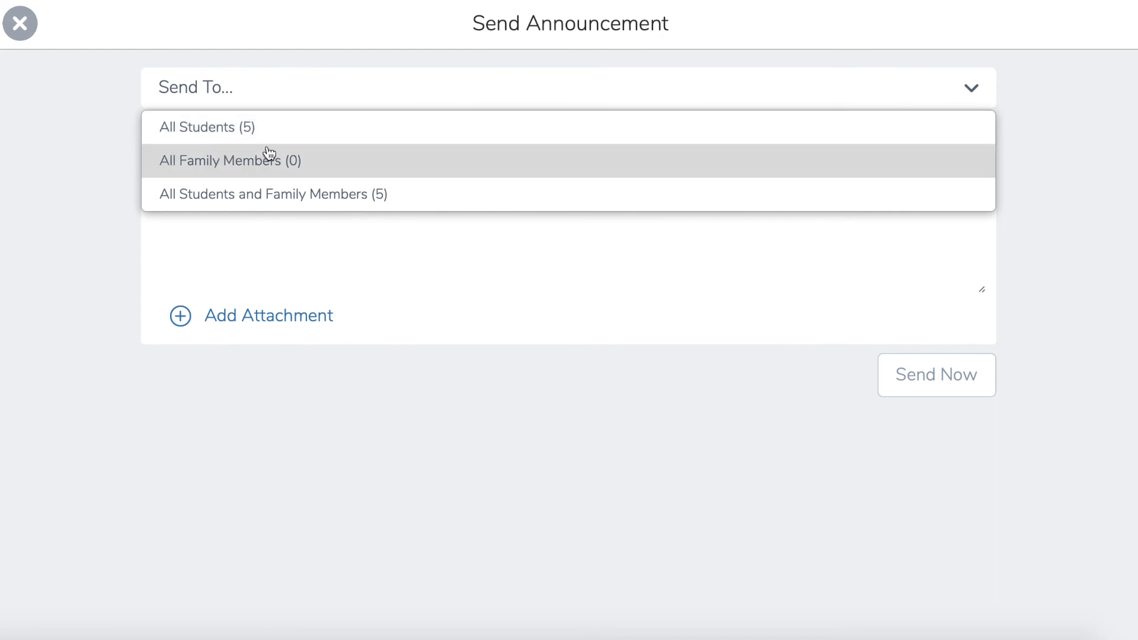
left_click(249, 125)
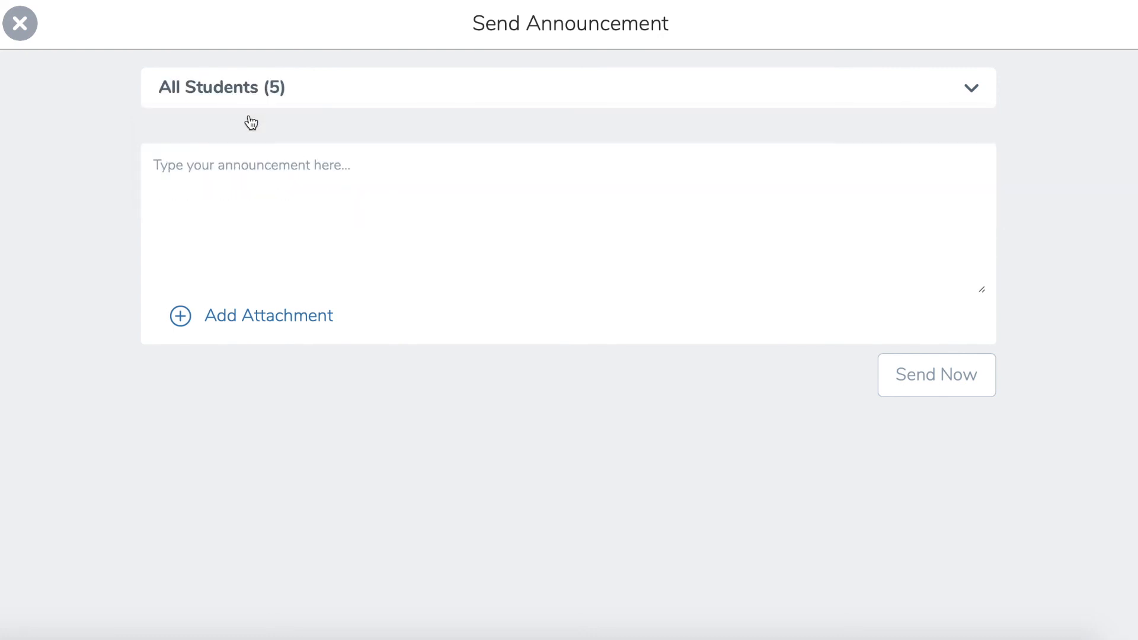
left_click(242, 196)
type("Reminder: ")
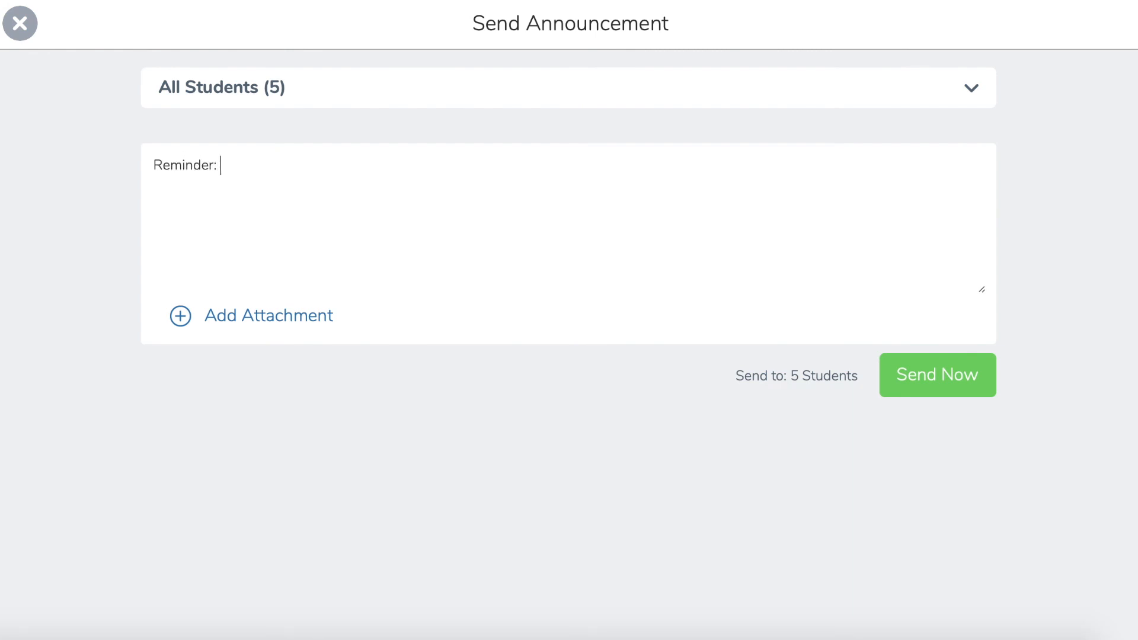
type("S")
key("BackSpace")
type("Geography Test Tomorrow")
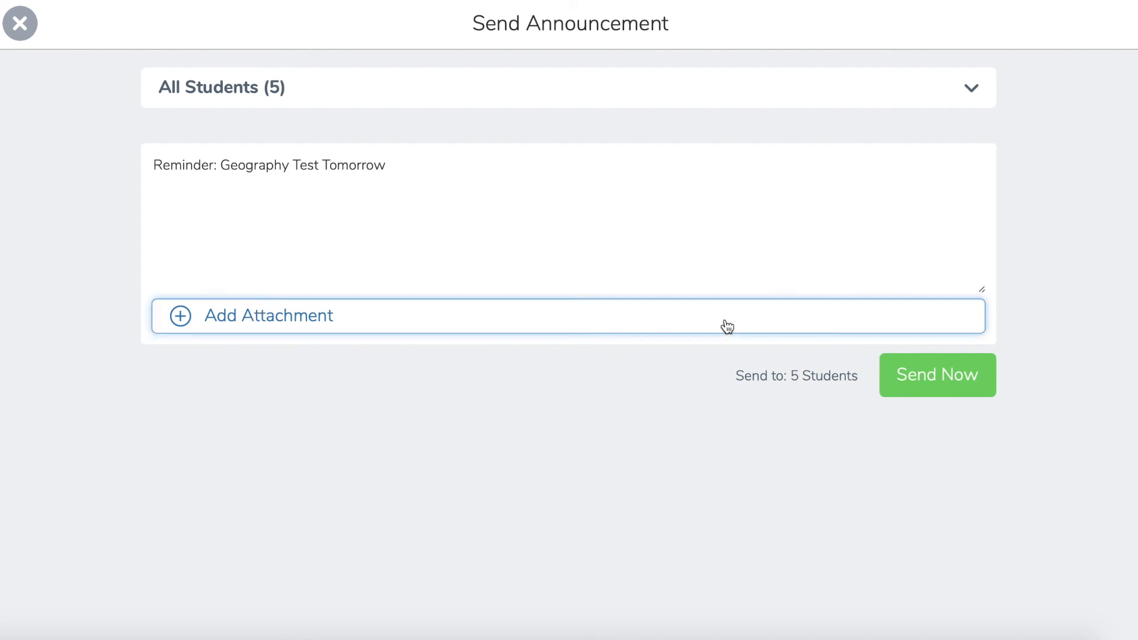
left_click(937, 382)
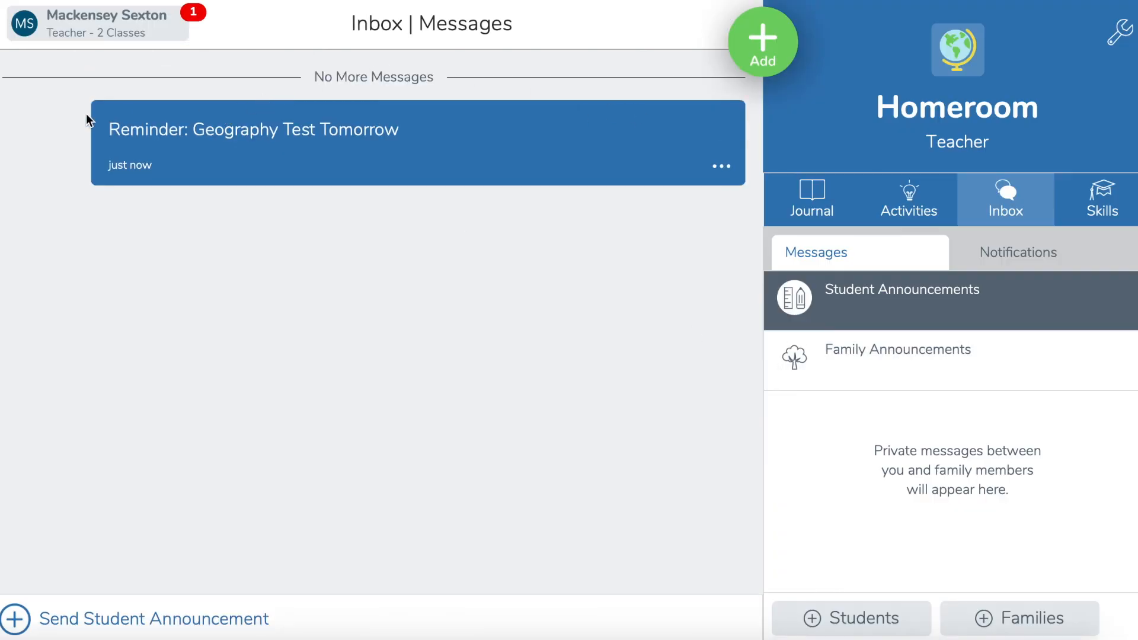
Step: Look at the family announcements and the recent notifications in the class inbox
left_click(882, 344)
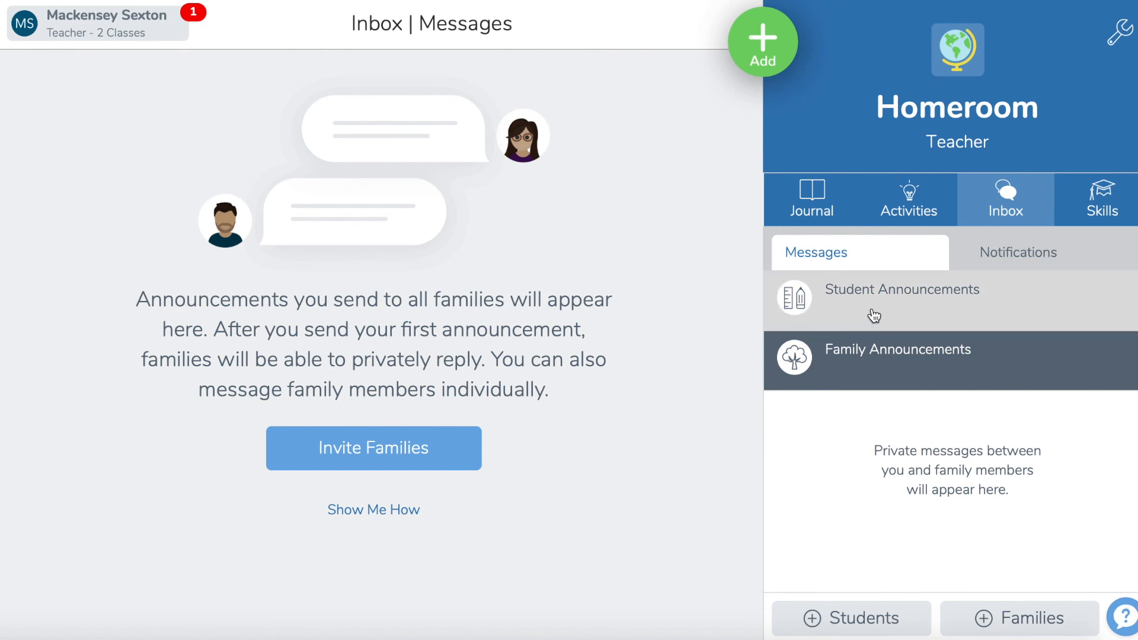
left_click(874, 316)
left_click(870, 344)
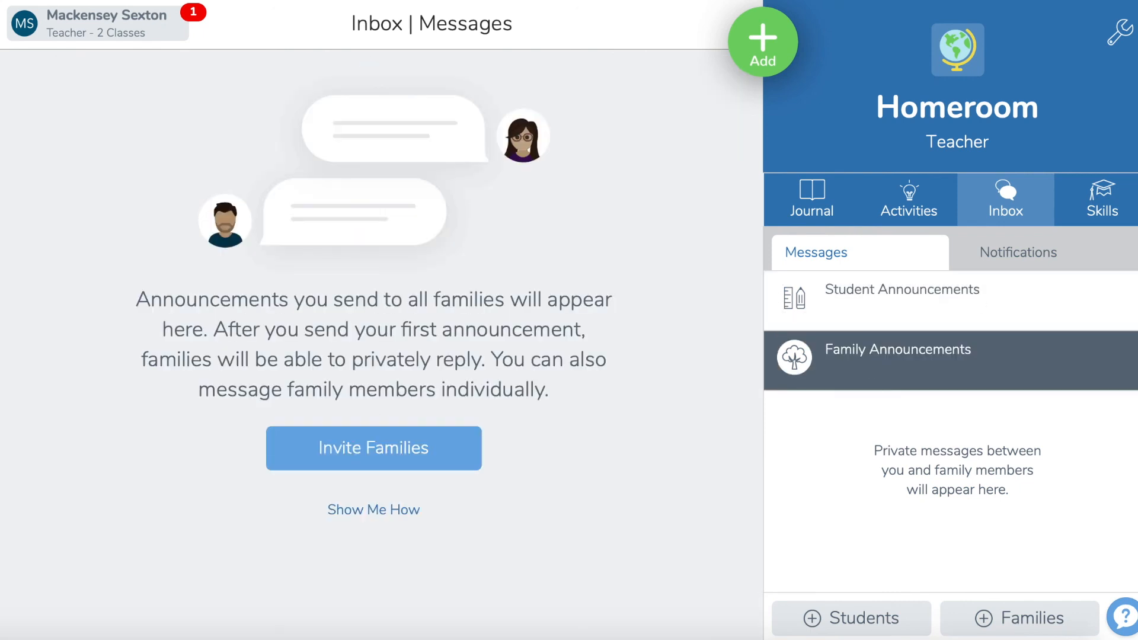
left_click(1059, 259)
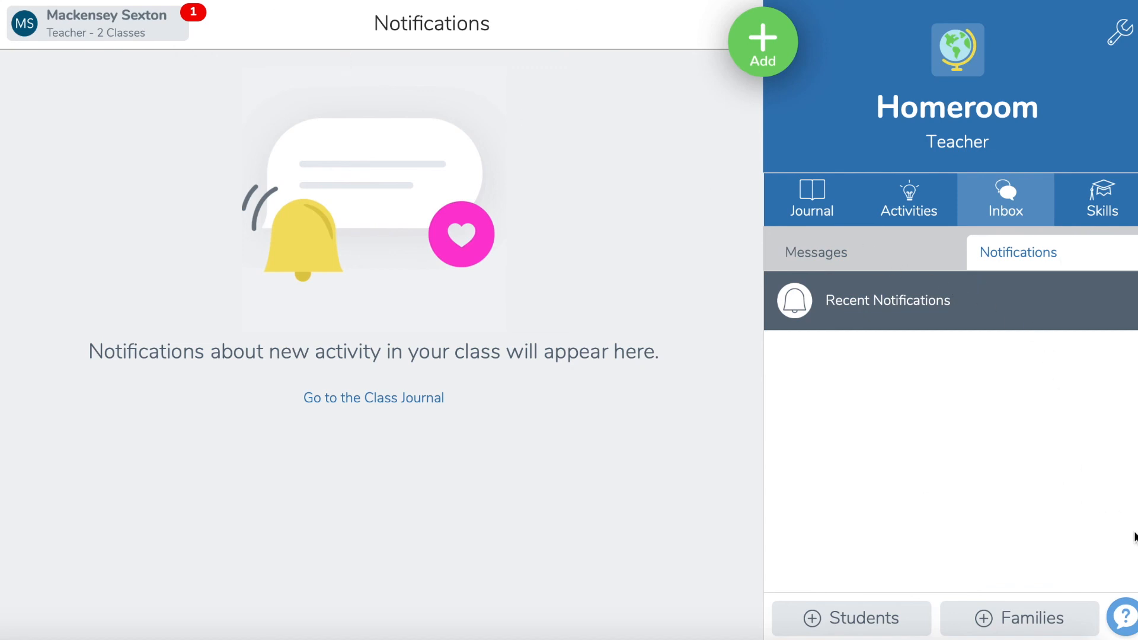
Step: Turn on family access for the class, look through the family invitation form, and close it without inviting anyone
left_click(1049, 632)
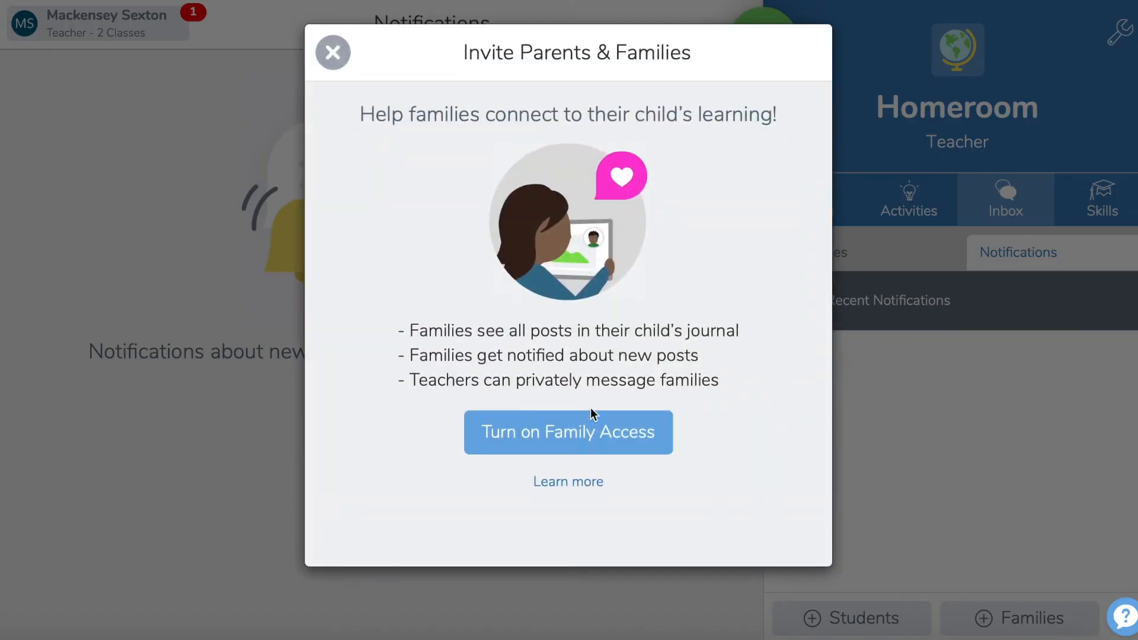
left_click(581, 428)
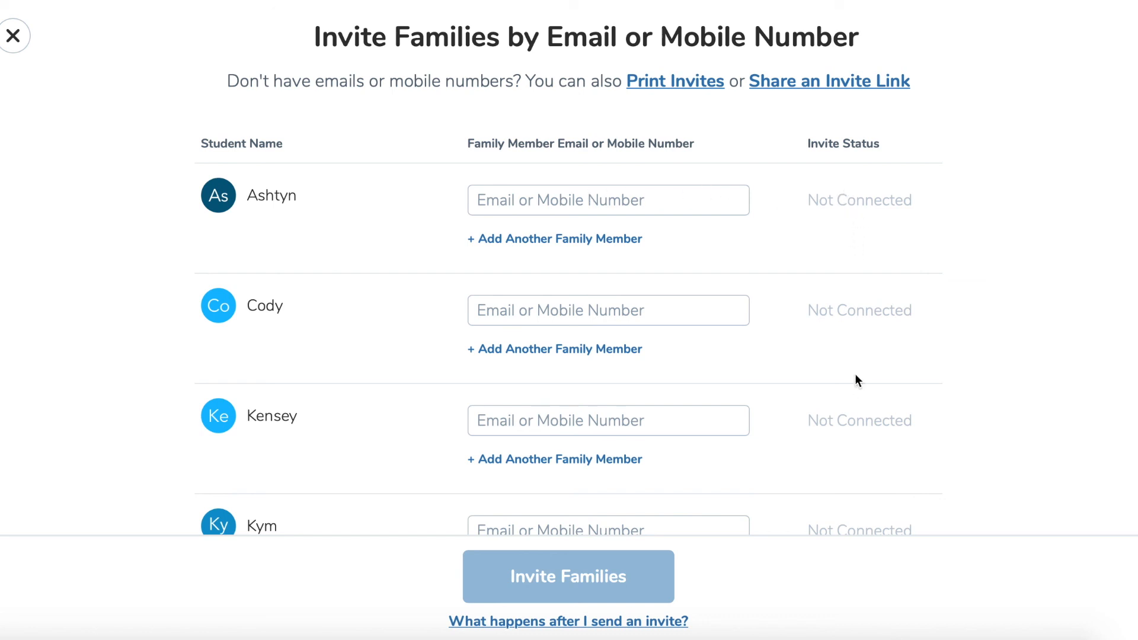
scroll(613, 449, "down", 1)
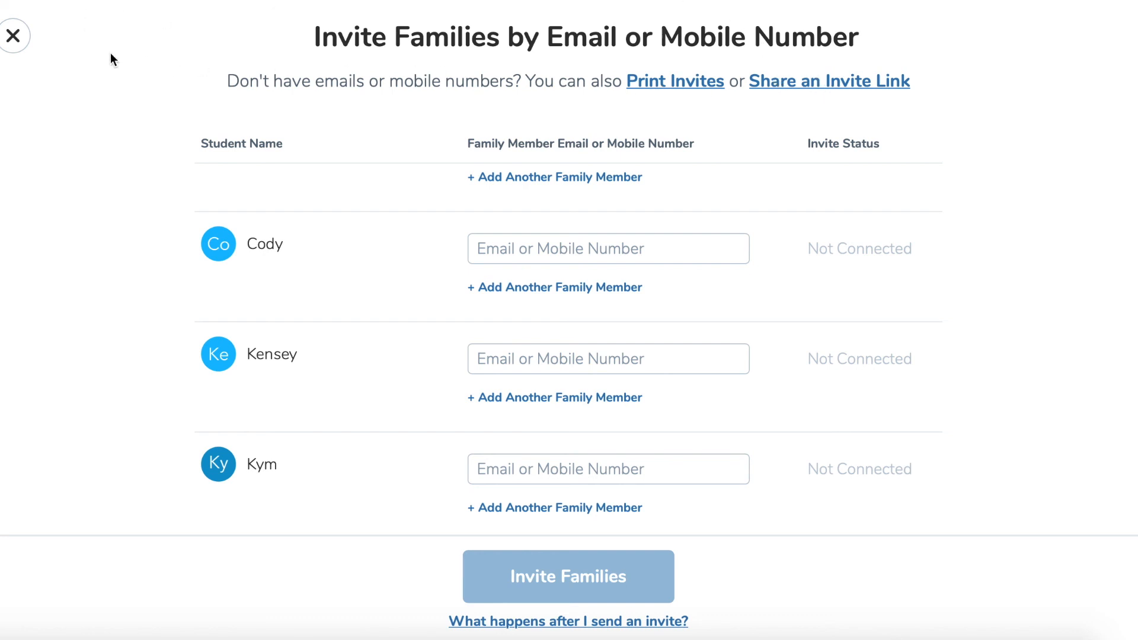
left_click(17, 48)
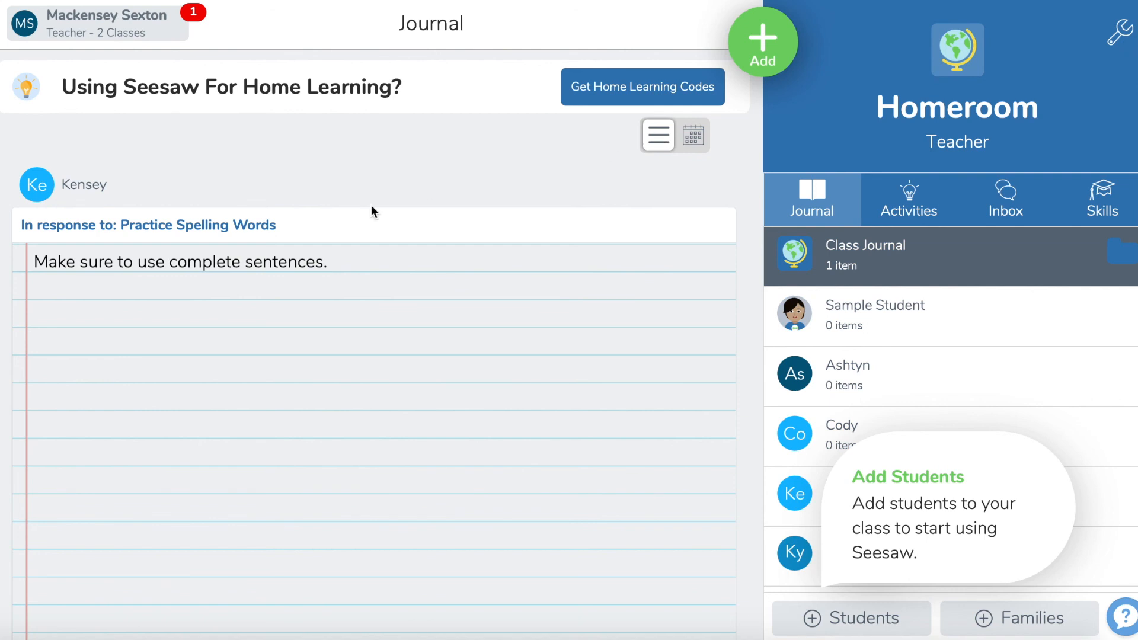
Step: Review the Practice Spelling Words response in the class journal, and switch the journal to the calendar view
scroll(371, 206, "down", 5)
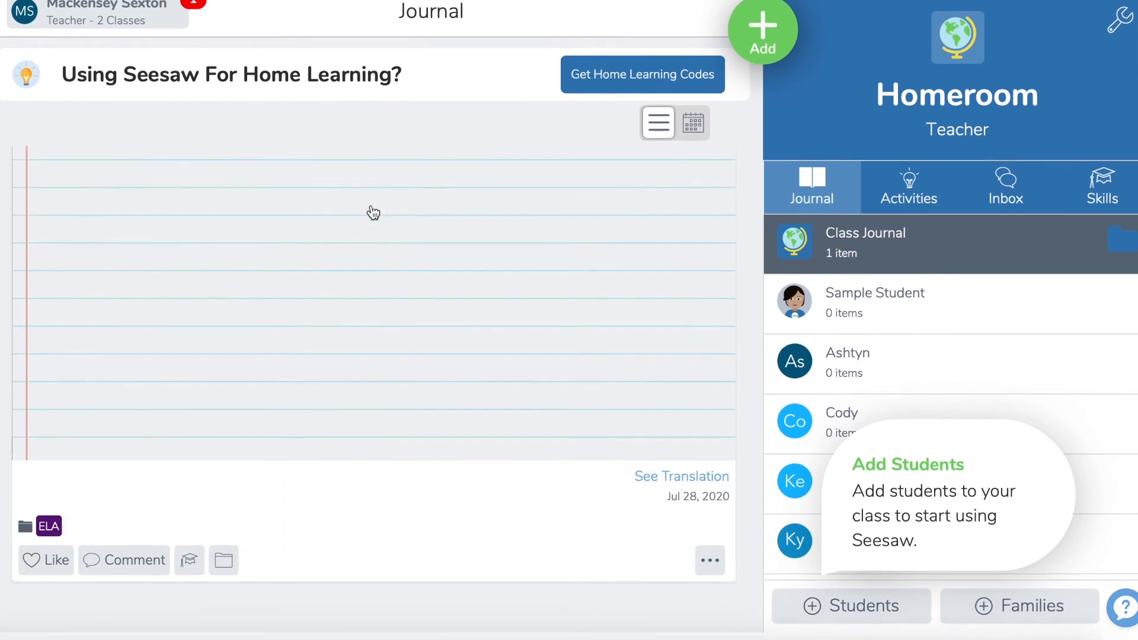
scroll(373, 212, "down", 5)
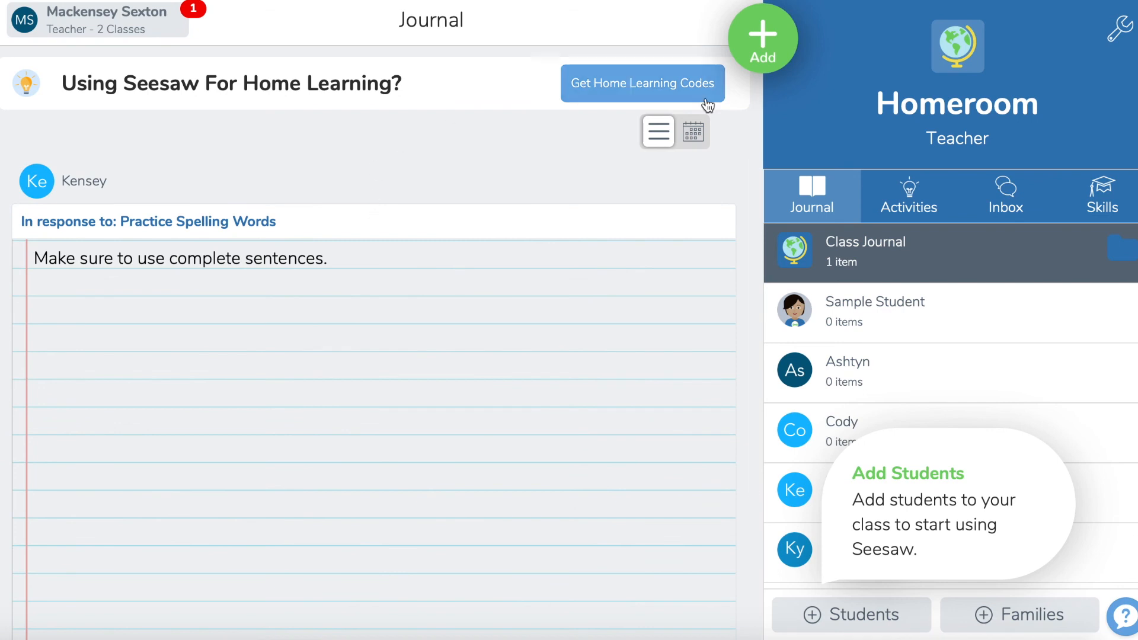
left_click(708, 132)
scroll(542, 319, "down", 1)
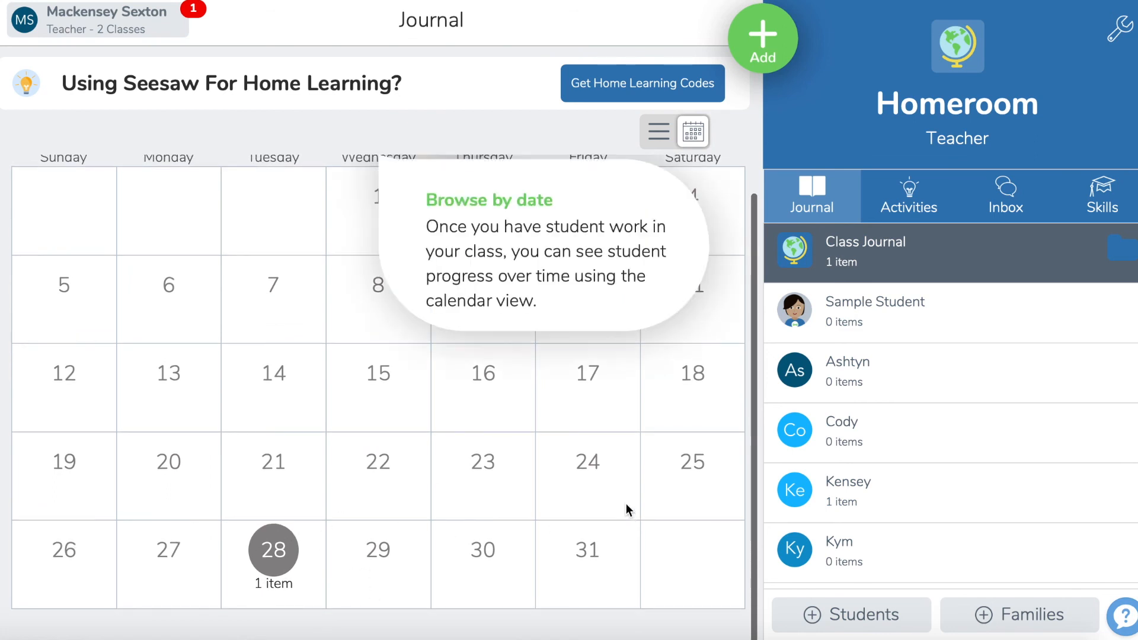
left_click(373, 123)
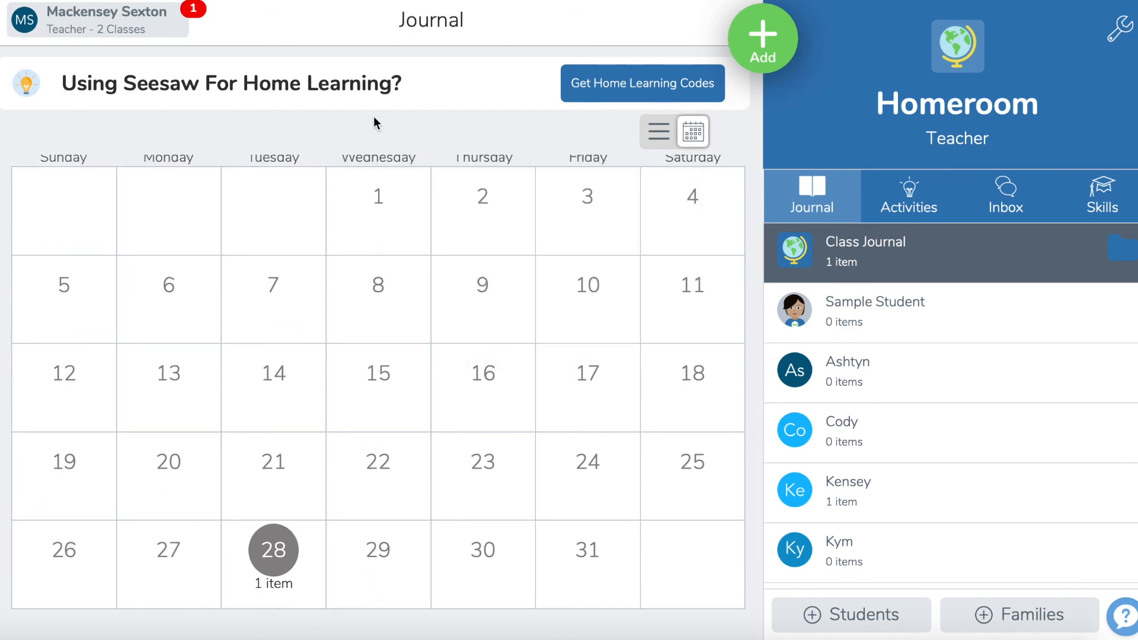
Step: Show the journal work for July 28 in the calendar and open the student's item from that day
scroll(374, 122, "up", 2)
scroll(367, 293, "down", 2)
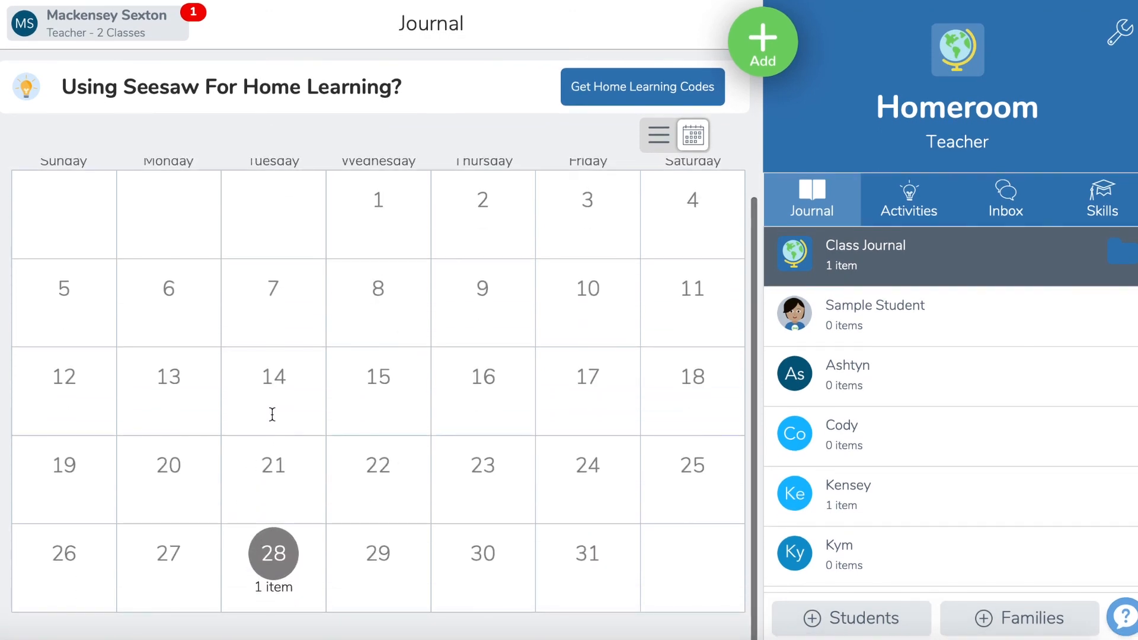
left_click(273, 556)
left_click(263, 277)
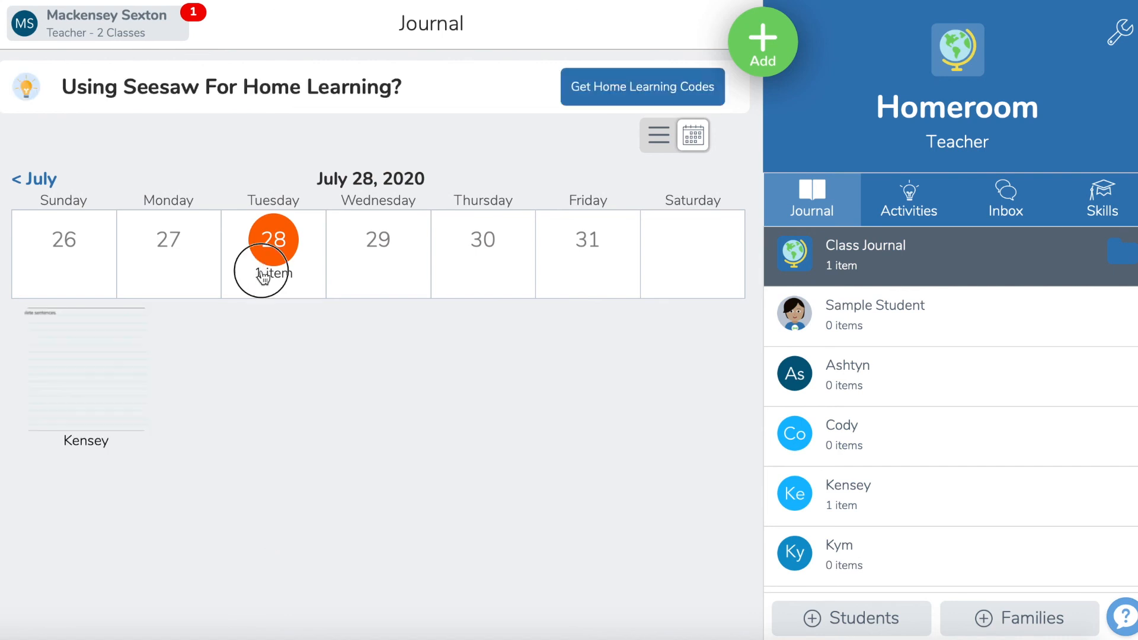
left_click(118, 372)
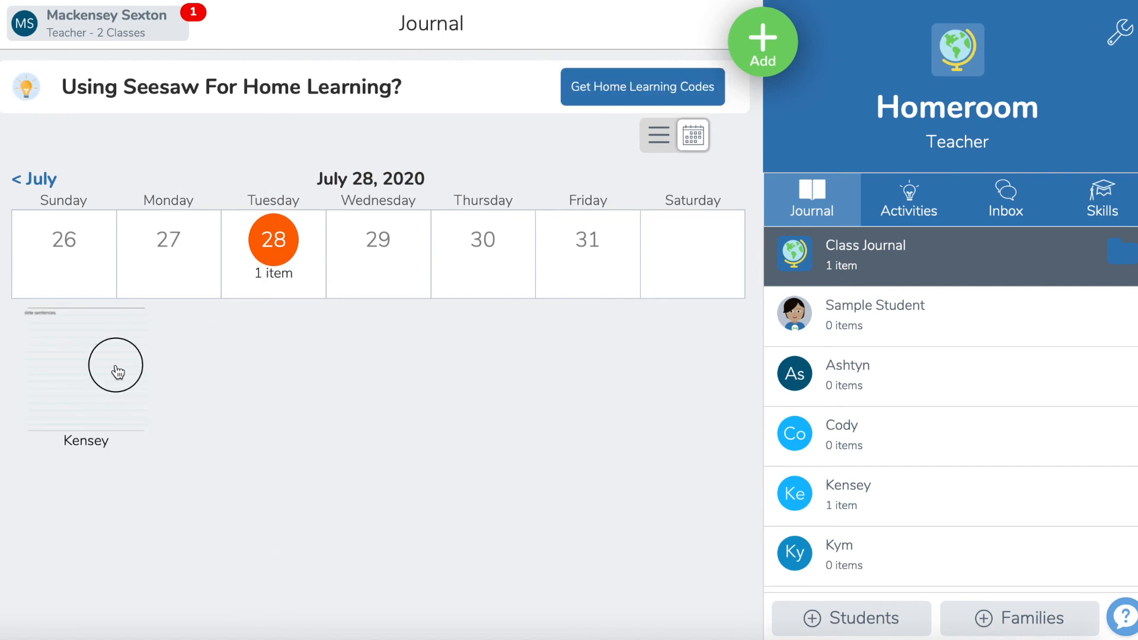